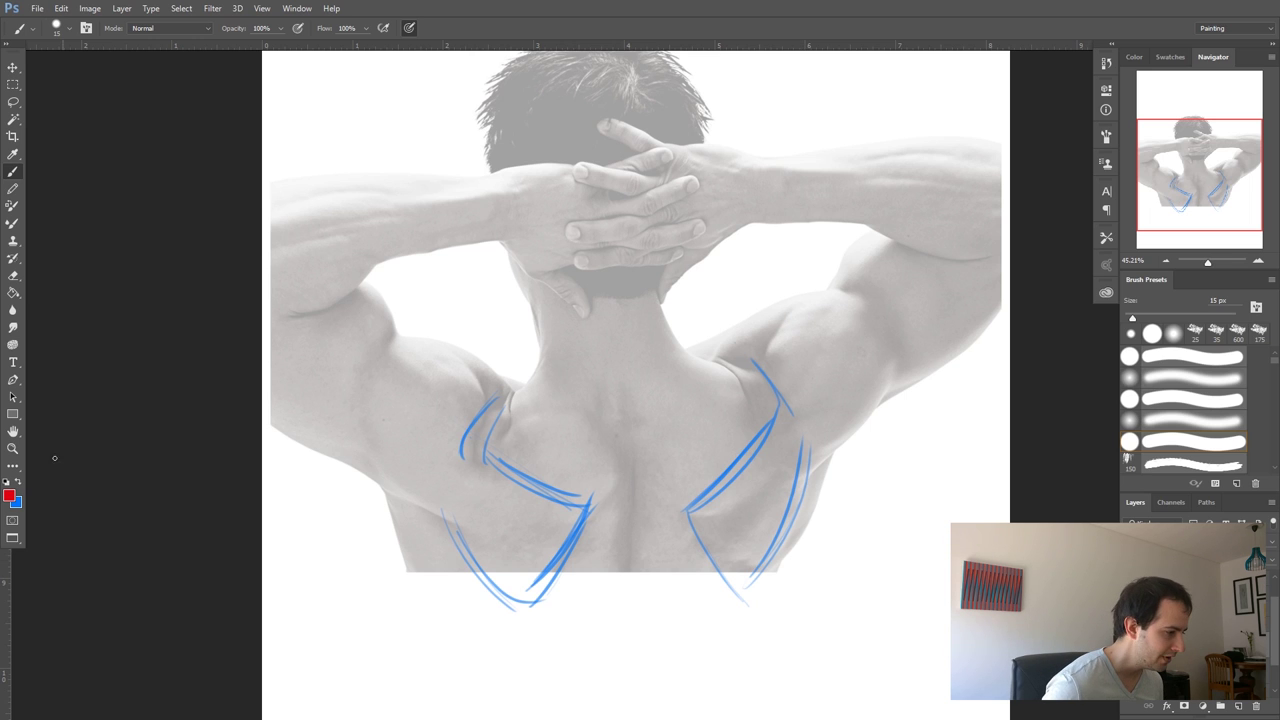
- Set the foreground colour to the pink ff5180
{"action": "left_click", "coordinate": [18, 482]}
{"action": "left_click", "coordinate": [10, 496]}
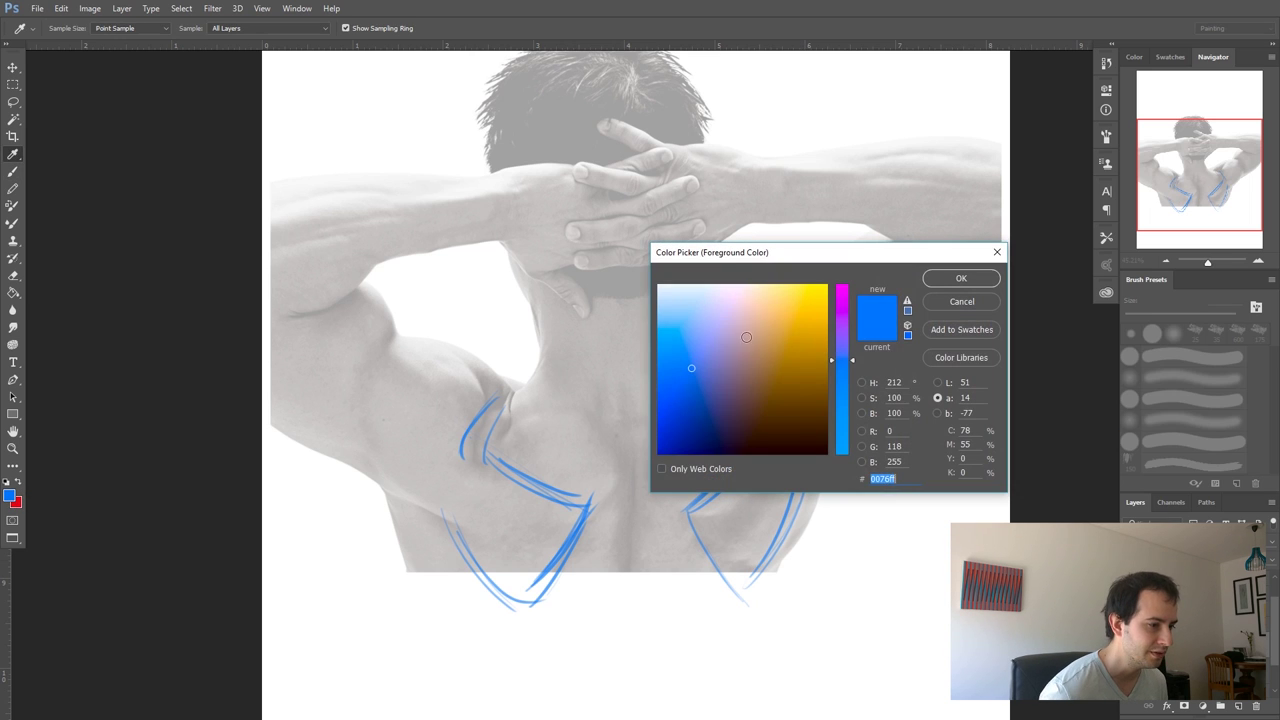
{"action": "type", "text": "ff5180"}
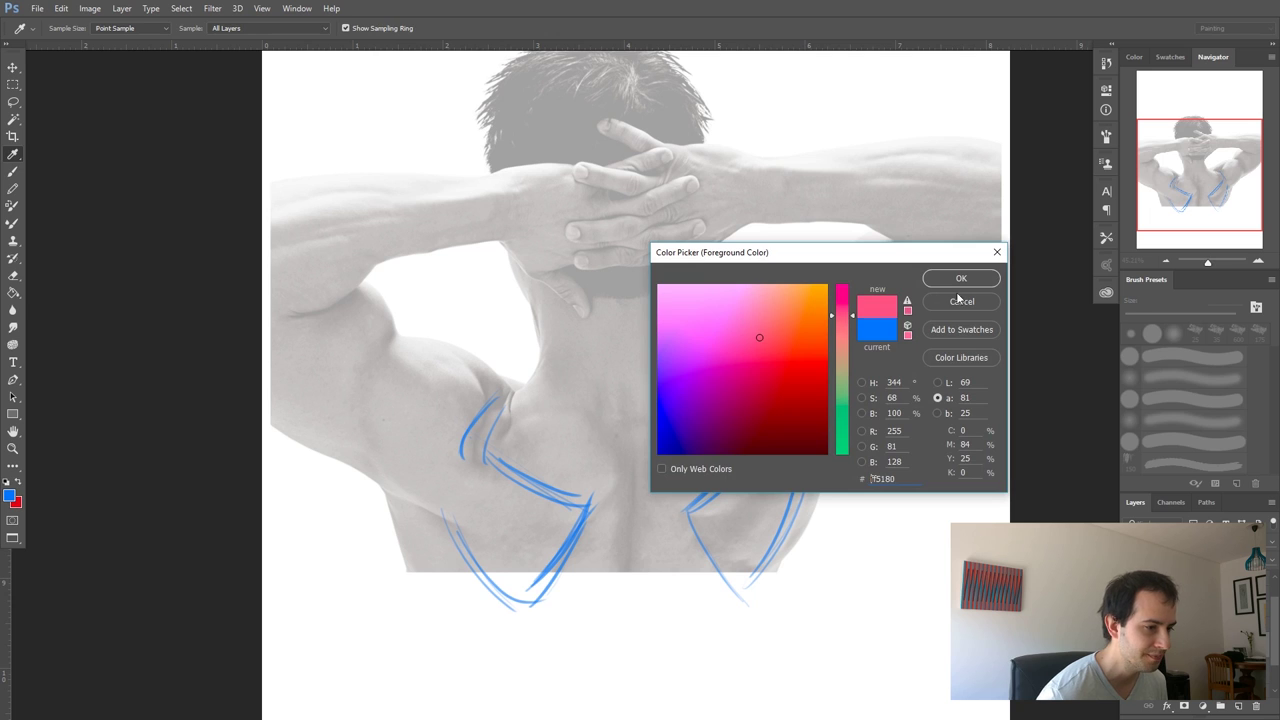
{"action": "left_click", "coordinate": [963, 279]}
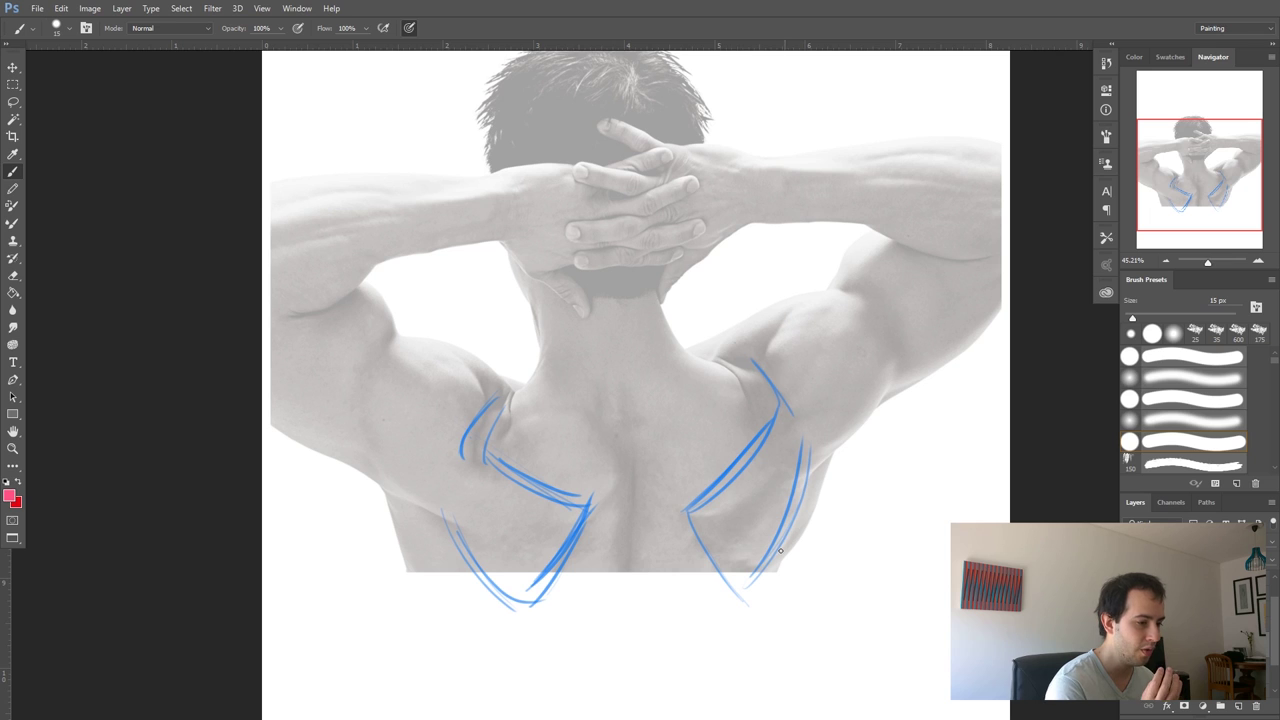
- Sketch pink muscle strokes over the lower part of the right shoulder blade and along the right outer edge of the back
{"action": "left_click_drag", "start_coordinate": [709, 543], "coordinate": [738, 591]}
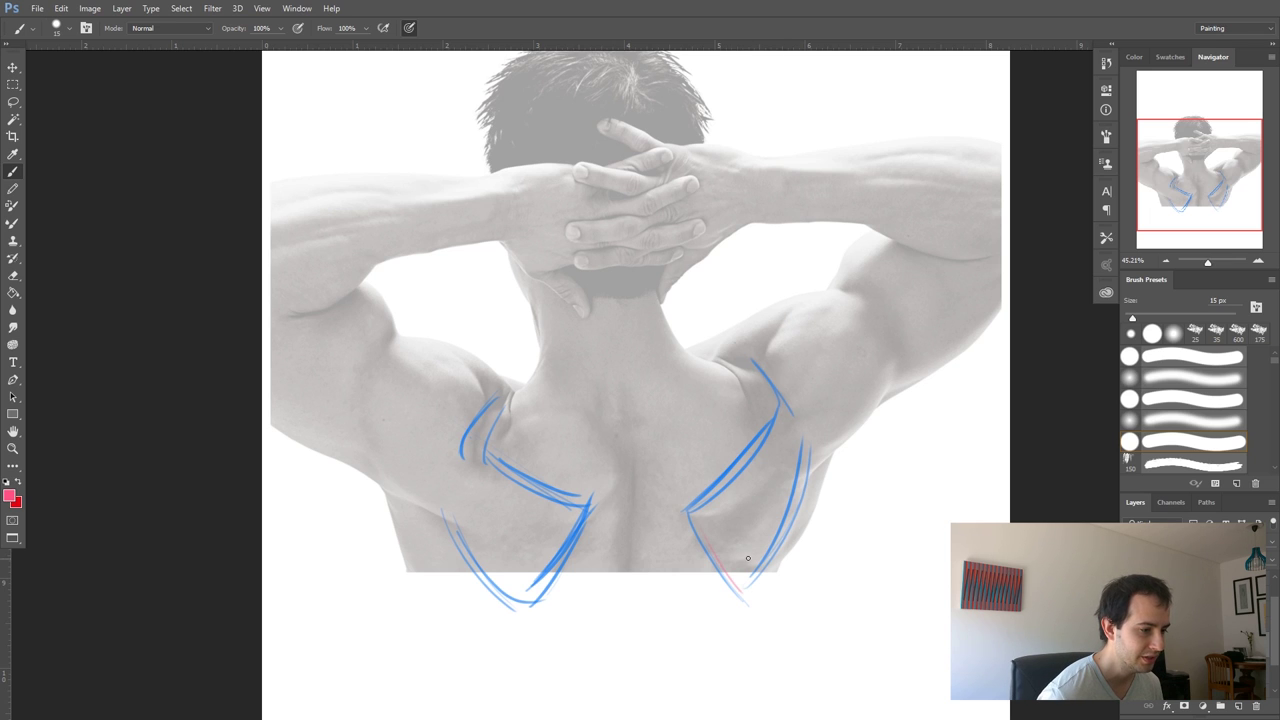
{"action": "left_click_drag", "start_coordinate": [730, 562], "coordinate": [832, 436]}
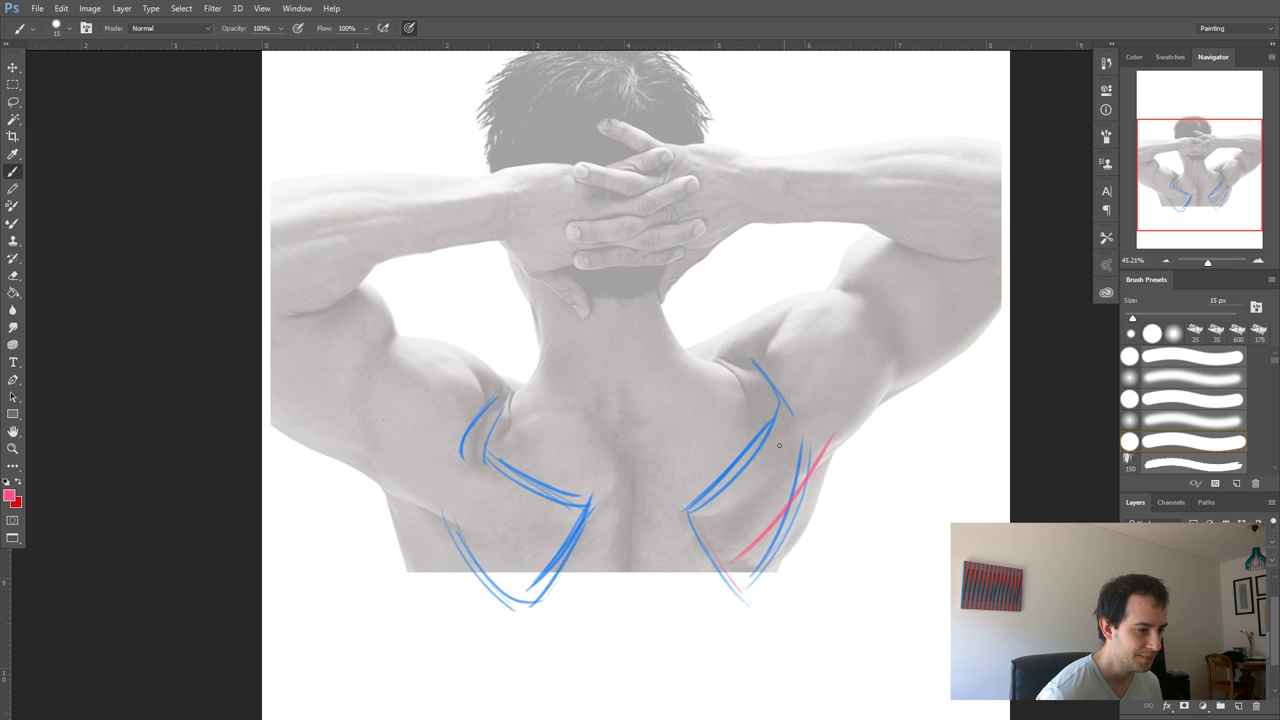
{"action": "mouse_move", "coordinate": [710, 495]}
{"action": "left_mouse_down"}
{"action": "mouse_move", "coordinate": [742, 468]}
{"action": "mouse_move", "coordinate": [827, 446]}
{"action": "left_mouse_up"}
{"action": "mouse_move", "coordinate": [699, 512]}
{"action": "left_mouse_down"}
{"action": "mouse_move", "coordinate": [724, 561]}
{"action": "mouse_move", "coordinate": [820, 459]}
{"action": "mouse_move", "coordinate": [792, 511]}
{"action": "mouse_move", "coordinate": [822, 464]}
{"action": "left_mouse_up"}
{"action": "mouse_move", "coordinate": [738, 584]}
{"action": "left_mouse_down"}
{"action": "mouse_move", "coordinate": [802, 521]}
{"action": "mouse_move", "coordinate": [745, 575]}
{"action": "mouse_move", "coordinate": [829, 465]}
{"action": "left_mouse_up"}
{"action": "left_click_drag", "start_coordinate": [776, 554], "coordinate": [828, 463]}
{"action": "left_click_drag", "start_coordinate": [804, 530], "coordinate": [830, 466]}
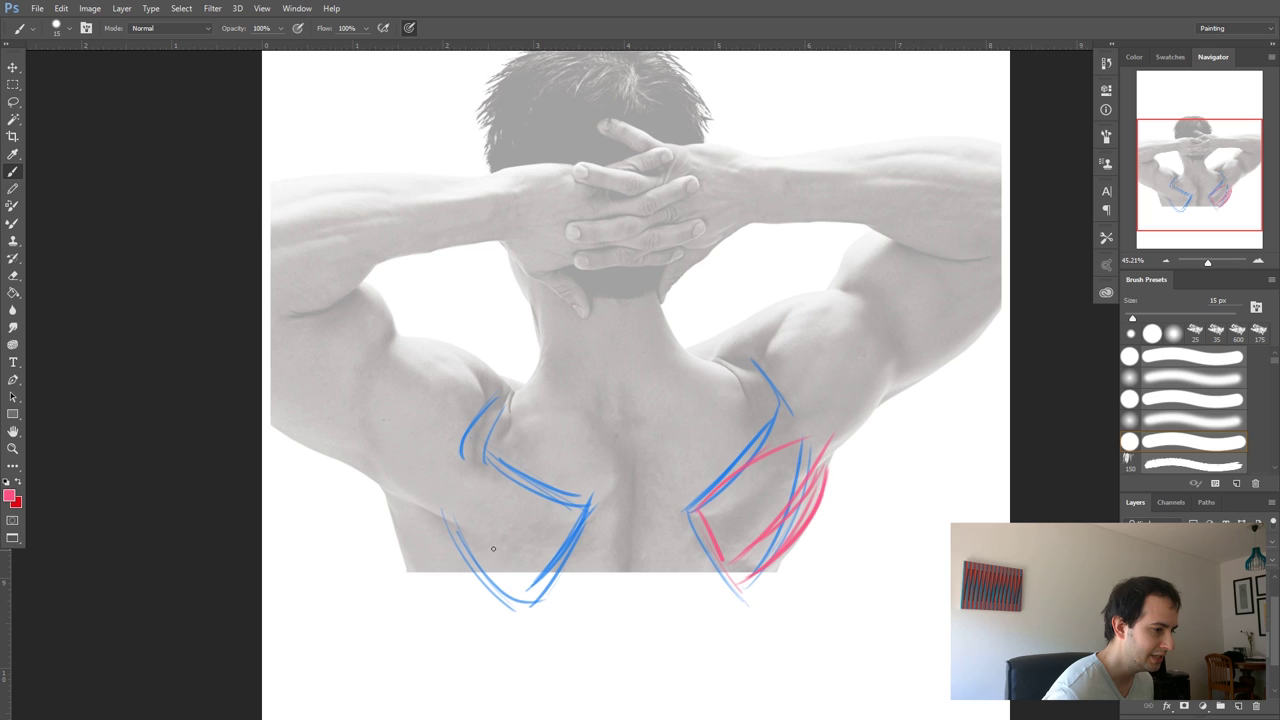
- Erase the blue shoulder-blade sketch on the left side of the back
{"action": "left_click_drag", "start_coordinate": [434, 533], "coordinate": [476, 558]}
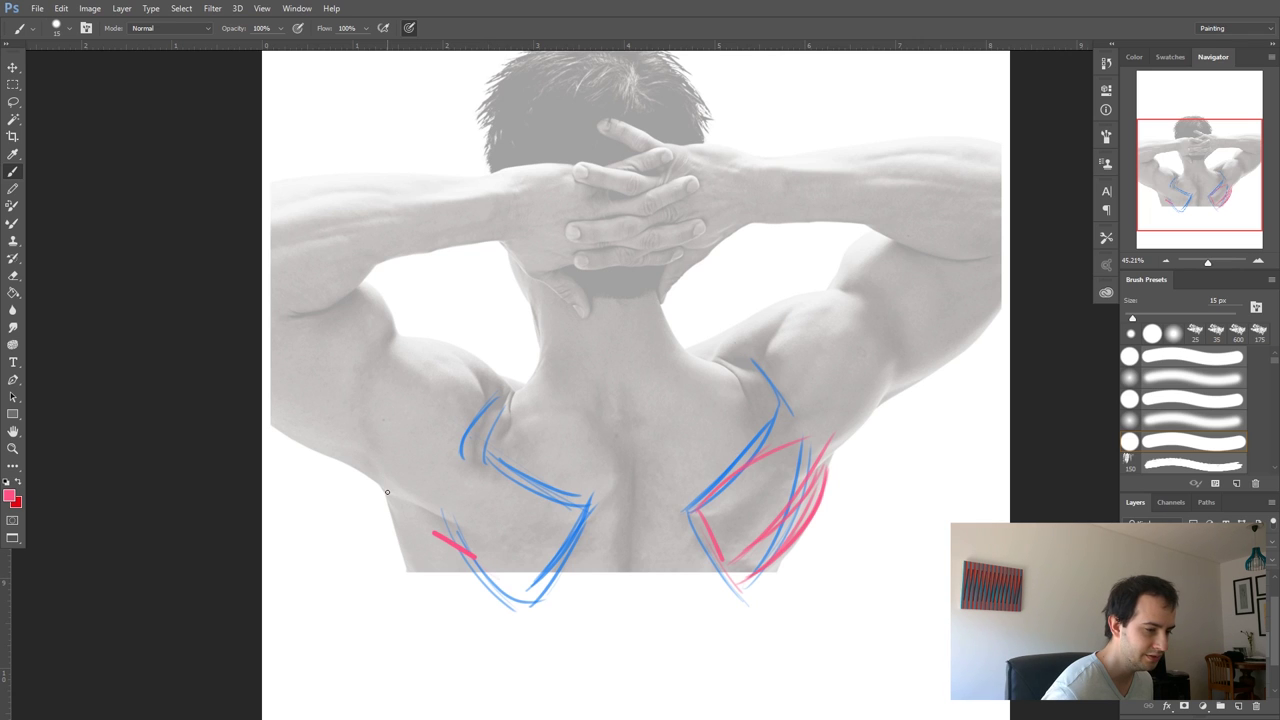
{"action": "key", "text": "ctrl+z"}
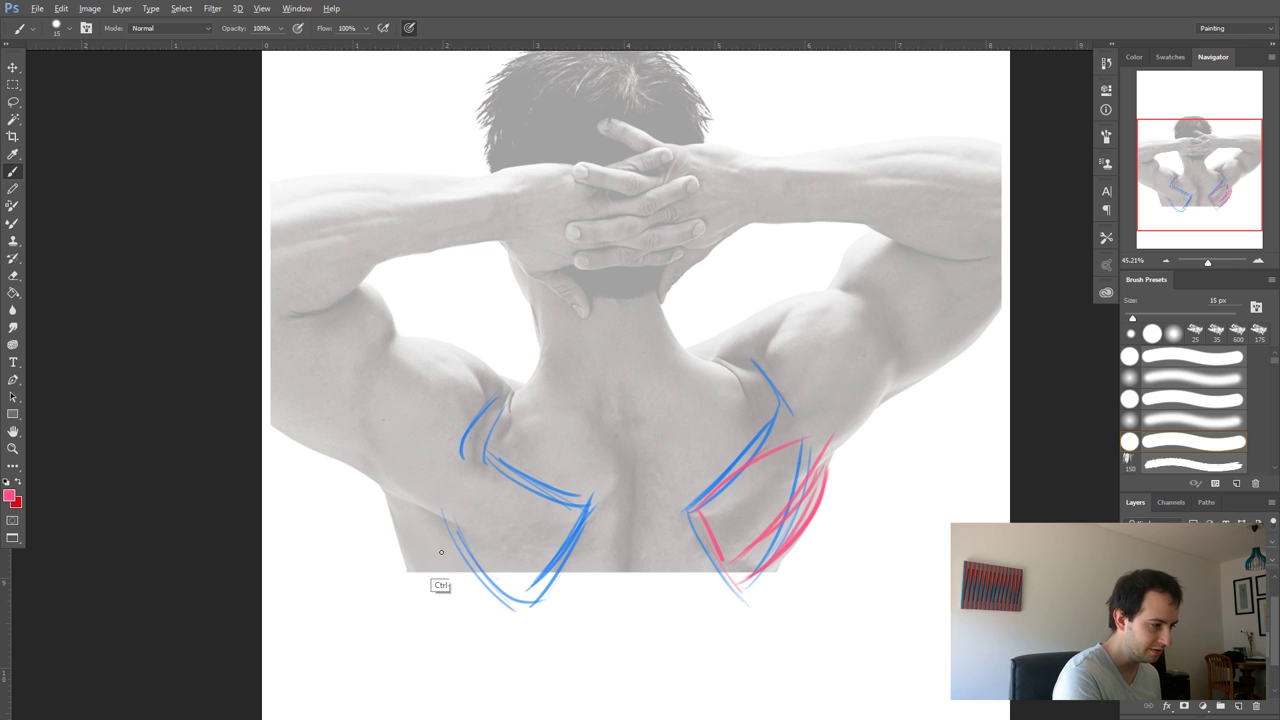
{"action": "left_click", "coordinate": [570, 562], "text": "alt"}
{"action": "key", "text": "e"}
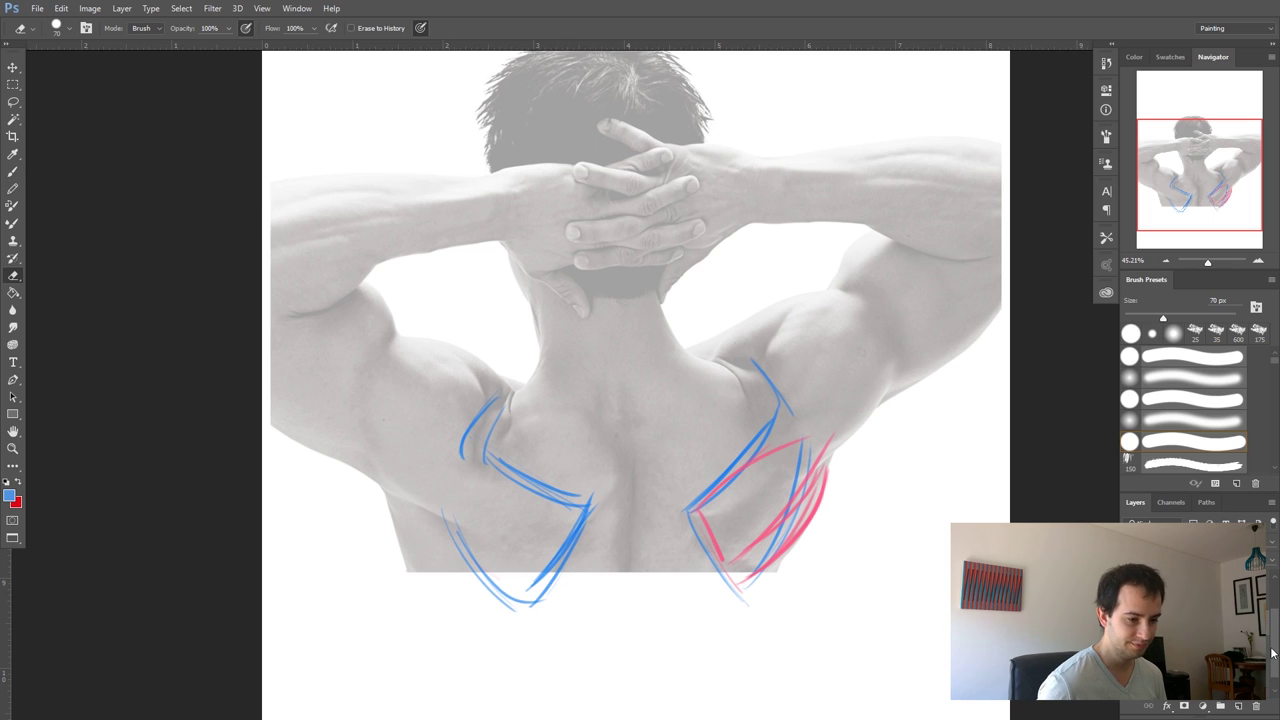
{"action": "mouse_move", "coordinate": [563, 500]}
{"action": "left_mouse_down"}
{"action": "mouse_move", "coordinate": [503, 613]}
{"action": "mouse_move", "coordinate": [473, 593]}
{"action": "mouse_move", "coordinate": [559, 473]}
{"action": "mouse_move", "coordinate": [531, 406]}
{"action": "mouse_move", "coordinate": [514, 404]}
{"action": "mouse_move", "coordinate": [448, 485]}
{"action": "mouse_move", "coordinate": [514, 503]}
{"action": "left_mouse_up"}
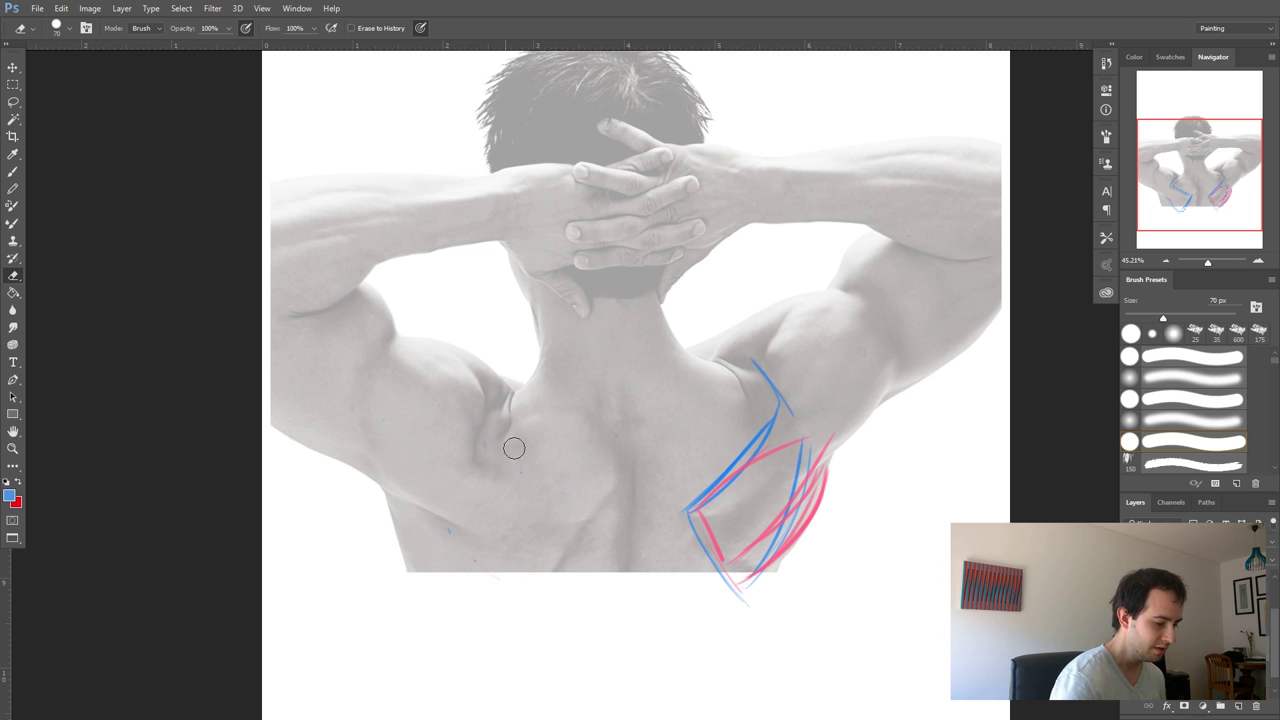
- Redraw the left shoulder blade in blue as a large angular outline extending below the photo's lower edge
{"action": "key", "text": "b"}
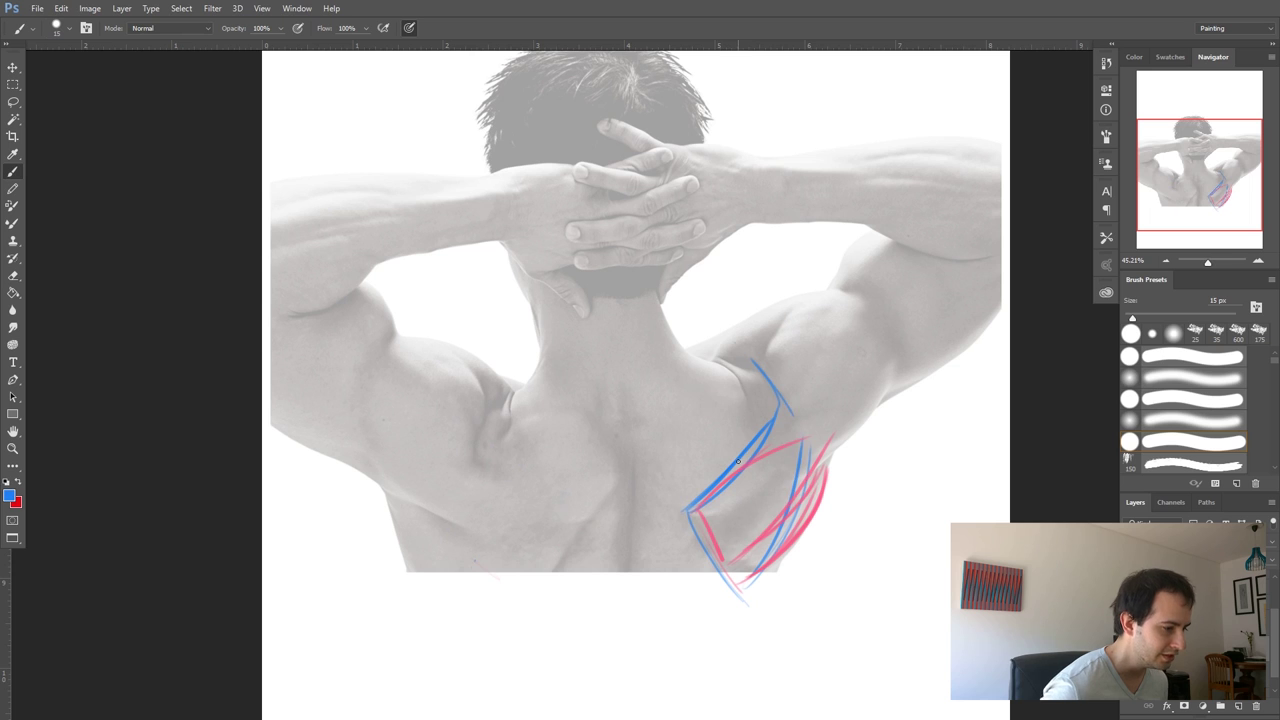
{"action": "mouse_move", "coordinate": [494, 405]}
{"action": "left_mouse_down"}
{"action": "mouse_move", "coordinate": [480, 459]}
{"action": "mouse_move", "coordinate": [587, 524]}
{"action": "left_mouse_up"}
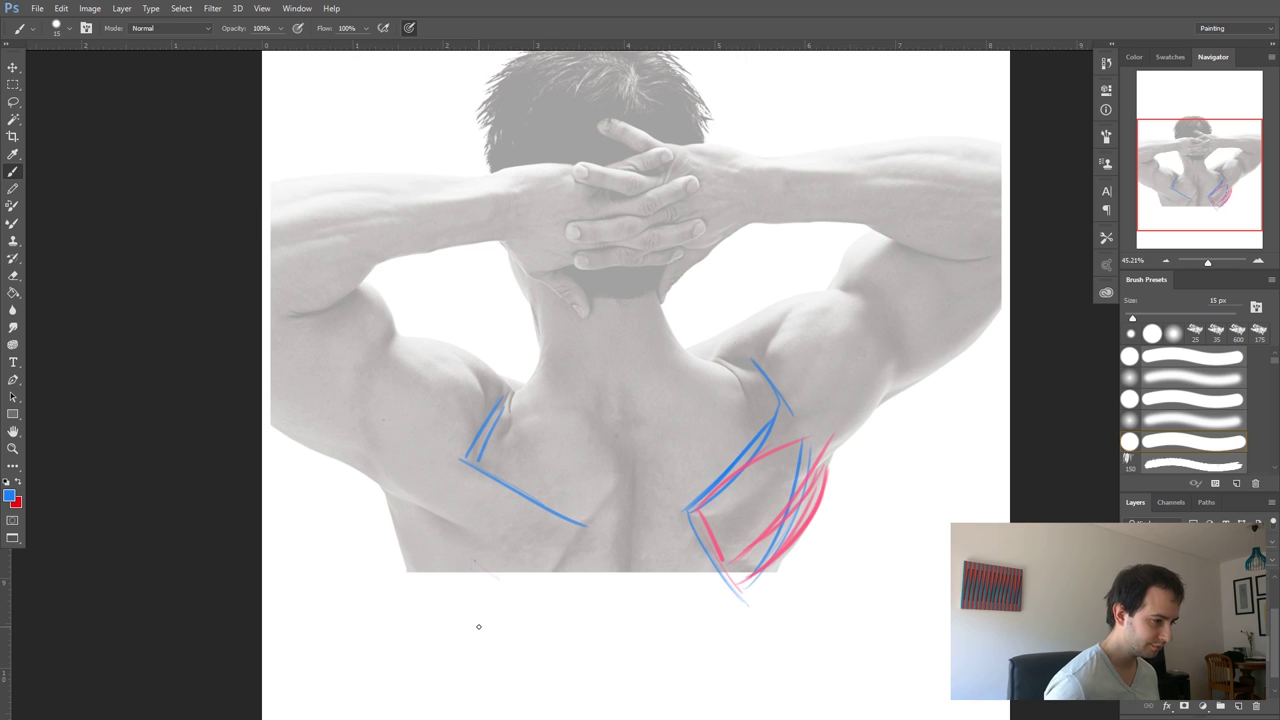
{"action": "mouse_move", "coordinate": [467, 461]}
{"action": "left_mouse_down"}
{"action": "mouse_move", "coordinate": [589, 528]}
{"action": "mouse_move", "coordinate": [503, 637]}
{"action": "left_mouse_up"}
{"action": "mouse_move", "coordinate": [574, 531]}
{"action": "left_mouse_down"}
{"action": "mouse_move", "coordinate": [503, 628]}
{"action": "mouse_move", "coordinate": [514, 610]}
{"action": "mouse_move", "coordinate": [456, 566]}
{"action": "left_mouse_up"}
{"action": "mouse_move", "coordinate": [488, 624]}
{"action": "left_mouse_down"}
{"action": "mouse_move", "coordinate": [448, 462]}
{"action": "mouse_move", "coordinate": [578, 525]}
{"action": "mouse_move", "coordinate": [508, 632]}
{"action": "left_mouse_up"}
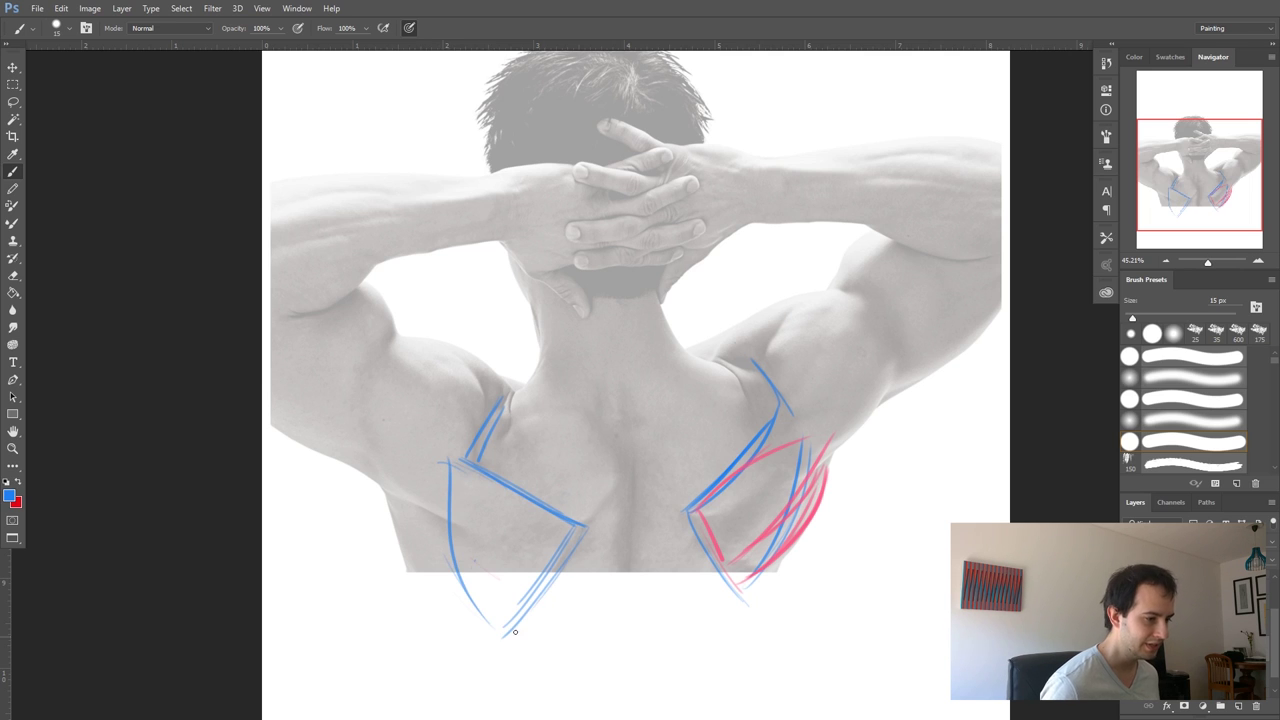
{"action": "left_click_drag", "start_coordinate": [578, 524], "coordinate": [544, 592]}
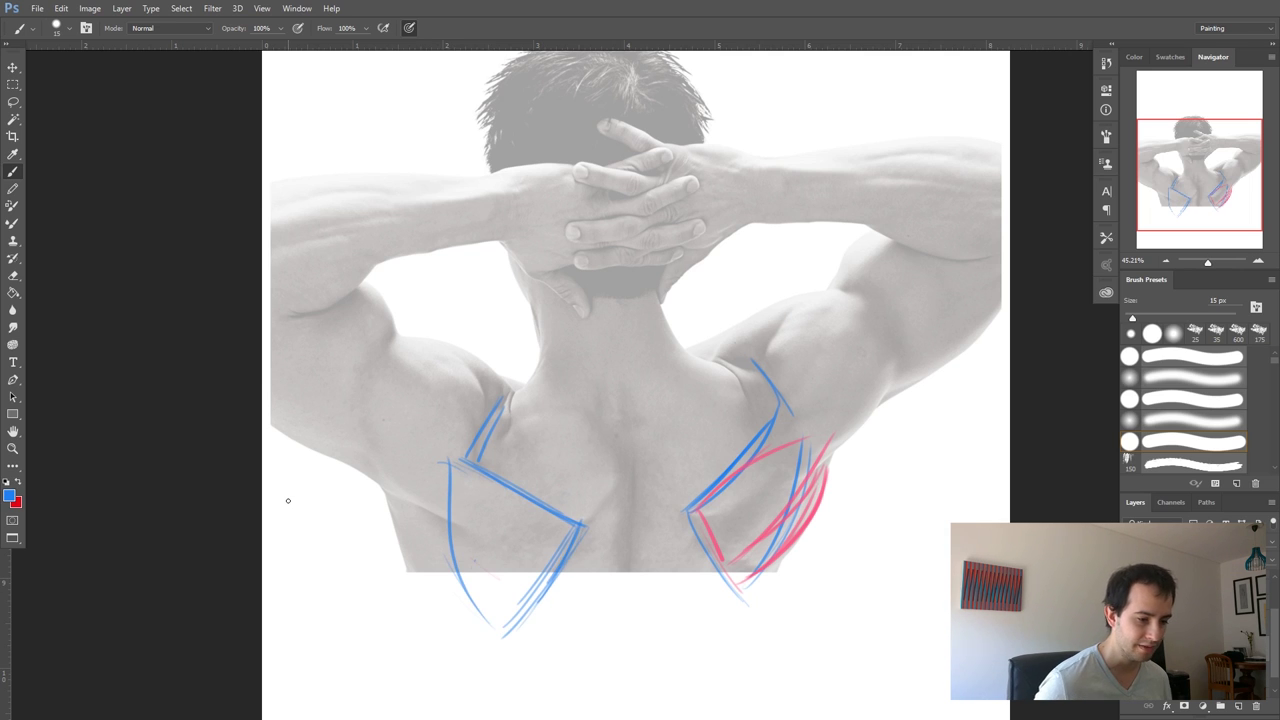
- Sketch pink muscle strokes along the left outer edge of the back and across the lower left shoulder blade, sampling the existing pink
{"action": "key", "text": "x"}
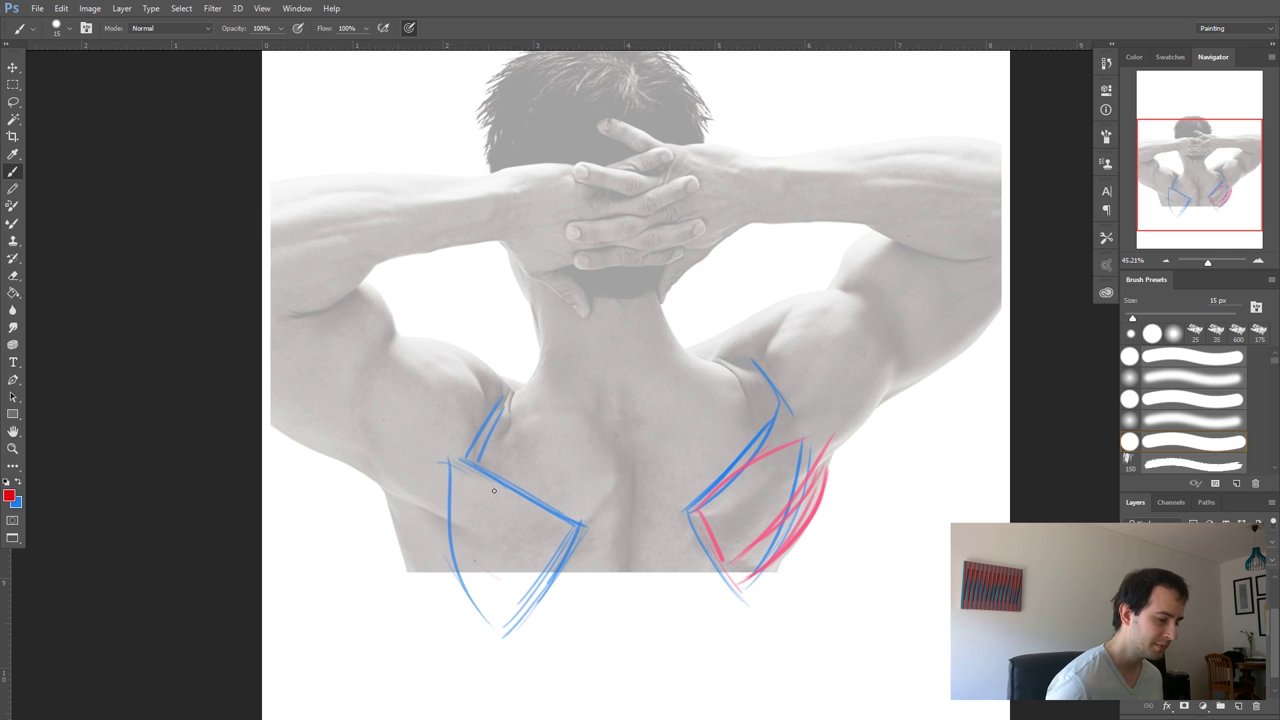
{"action": "key", "text": "x"}
{"action": "left_click", "coordinate": [787, 549], "text": "alt"}
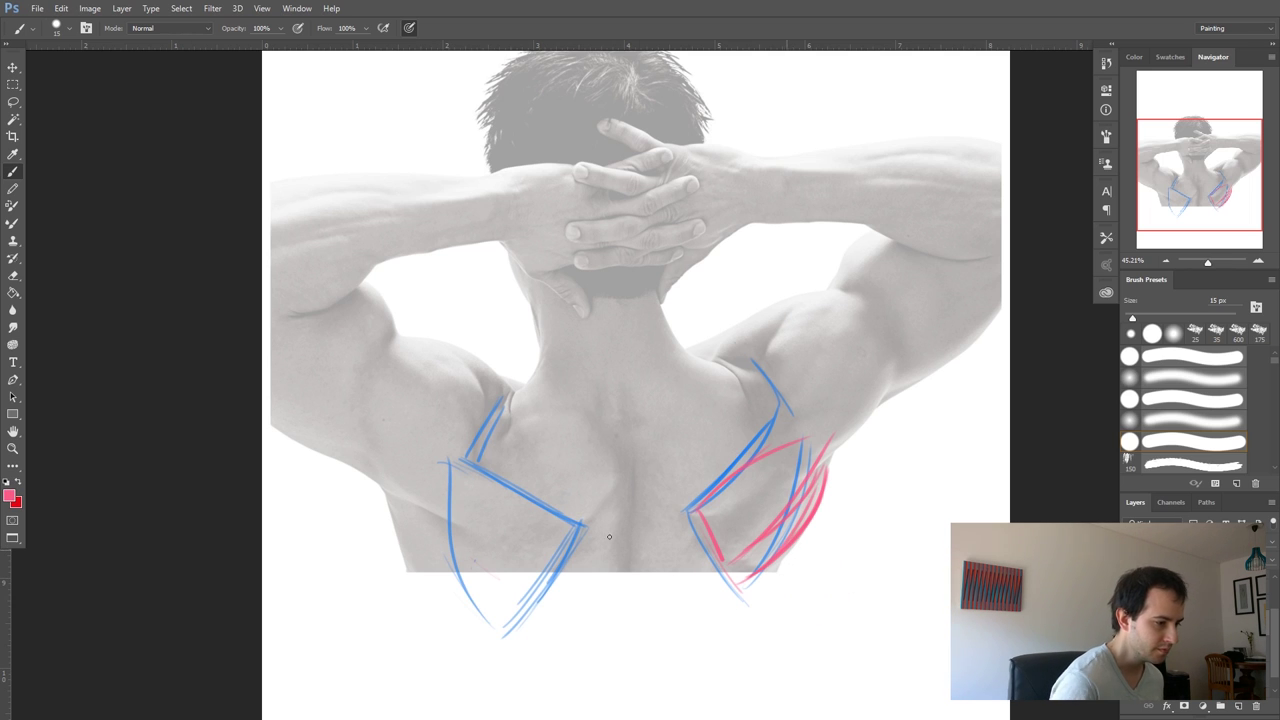
{"action": "left_click_drag", "start_coordinate": [418, 544], "coordinate": [496, 624]}
{"action": "mouse_move", "coordinate": [402, 488]}
{"action": "left_mouse_down"}
{"action": "mouse_move", "coordinate": [485, 606]}
{"action": "mouse_move", "coordinate": [393, 479]}
{"action": "mouse_move", "coordinate": [492, 608]}
{"action": "mouse_move", "coordinate": [430, 566]}
{"action": "mouse_move", "coordinate": [394, 496]}
{"action": "mouse_move", "coordinate": [493, 619]}
{"action": "left_mouse_up"}
{"action": "left_click_drag", "start_coordinate": [392, 503], "coordinate": [445, 583]}
{"action": "left_click_drag", "start_coordinate": [403, 538], "coordinate": [487, 621]}
{"action": "mouse_move", "coordinate": [389, 496]}
{"action": "left_mouse_down"}
{"action": "mouse_move", "coordinate": [405, 540]}
{"action": "mouse_move", "coordinate": [536, 579]}
{"action": "left_mouse_up"}
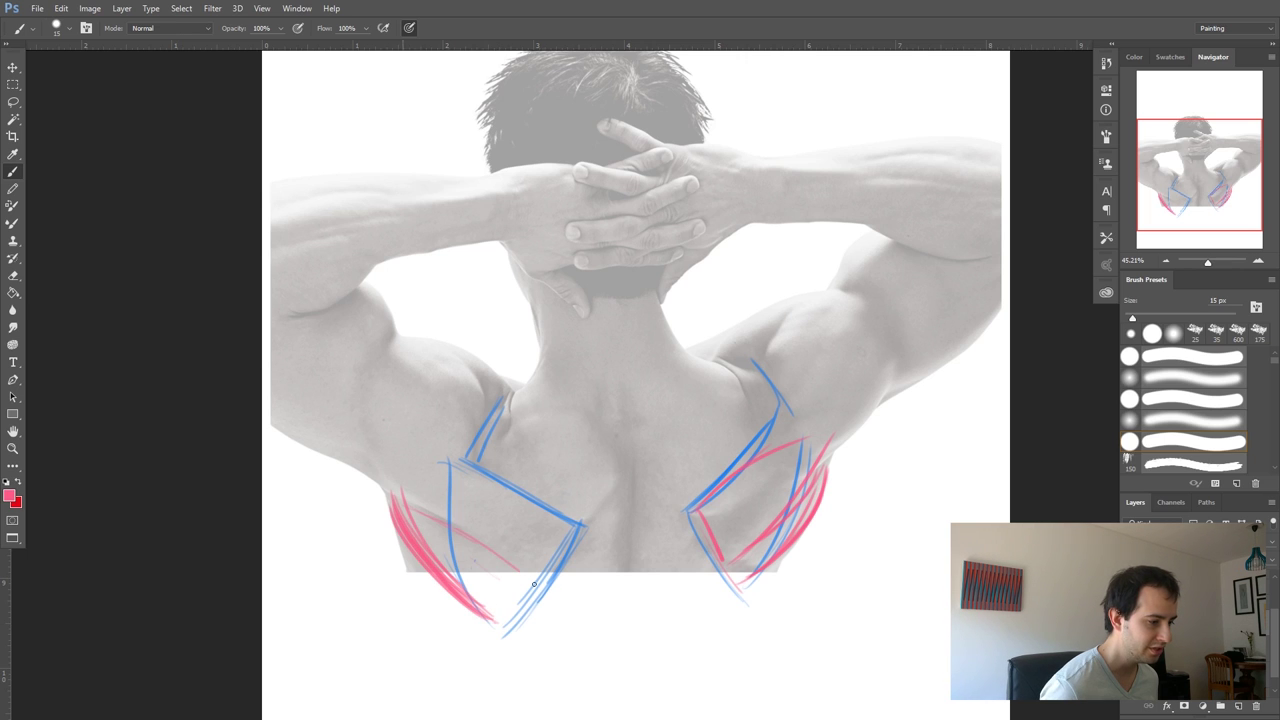
{"action": "mouse_move", "coordinate": [416, 509]}
{"action": "left_mouse_down"}
{"action": "mouse_move", "coordinate": [494, 549]}
{"action": "mouse_move", "coordinate": [454, 518]}
{"action": "mouse_move", "coordinate": [523, 581]}
{"action": "left_mouse_up"}
{"action": "mouse_move", "coordinate": [440, 480]}
{"action": "left_mouse_down"}
{"action": "mouse_move", "coordinate": [474, 540]}
{"action": "mouse_move", "coordinate": [531, 588]}
{"action": "mouse_move", "coordinate": [449, 504]}
{"action": "left_mouse_up"}
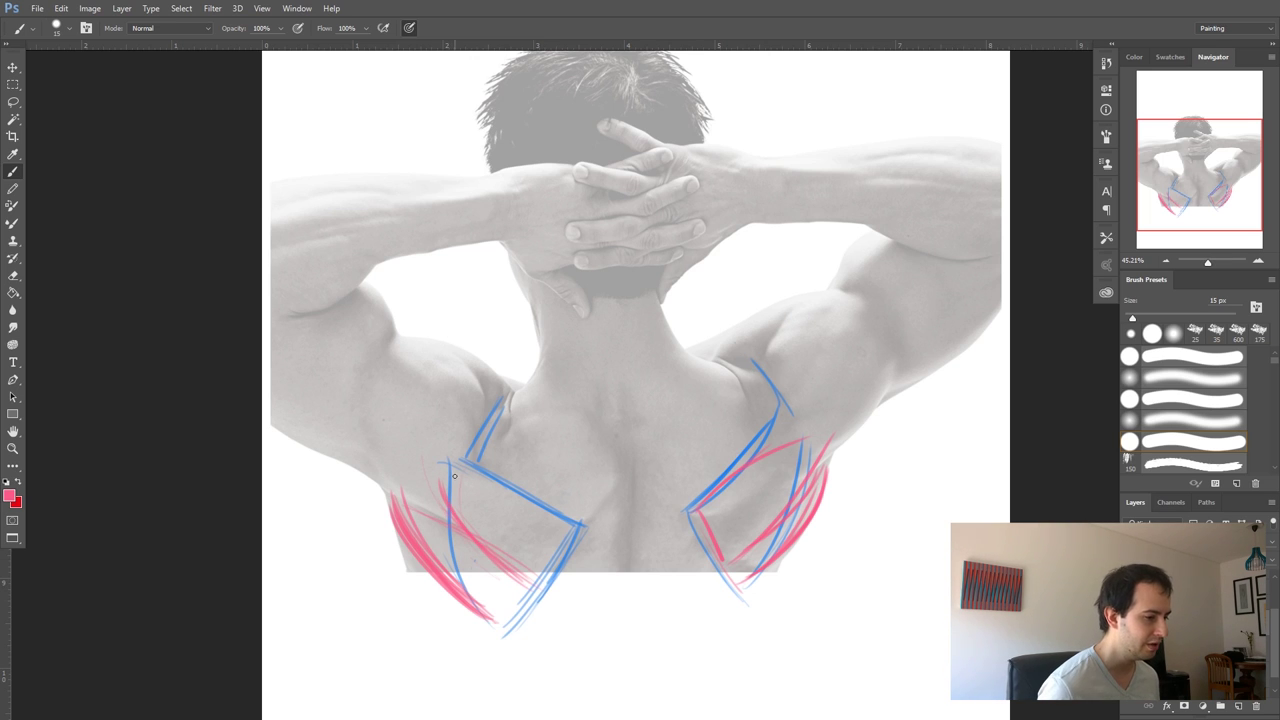
- Outline the right shoulder muscle in red, from its top near the neck around to its lower edge over the shoulder blade
{"action": "key", "text": "x"}
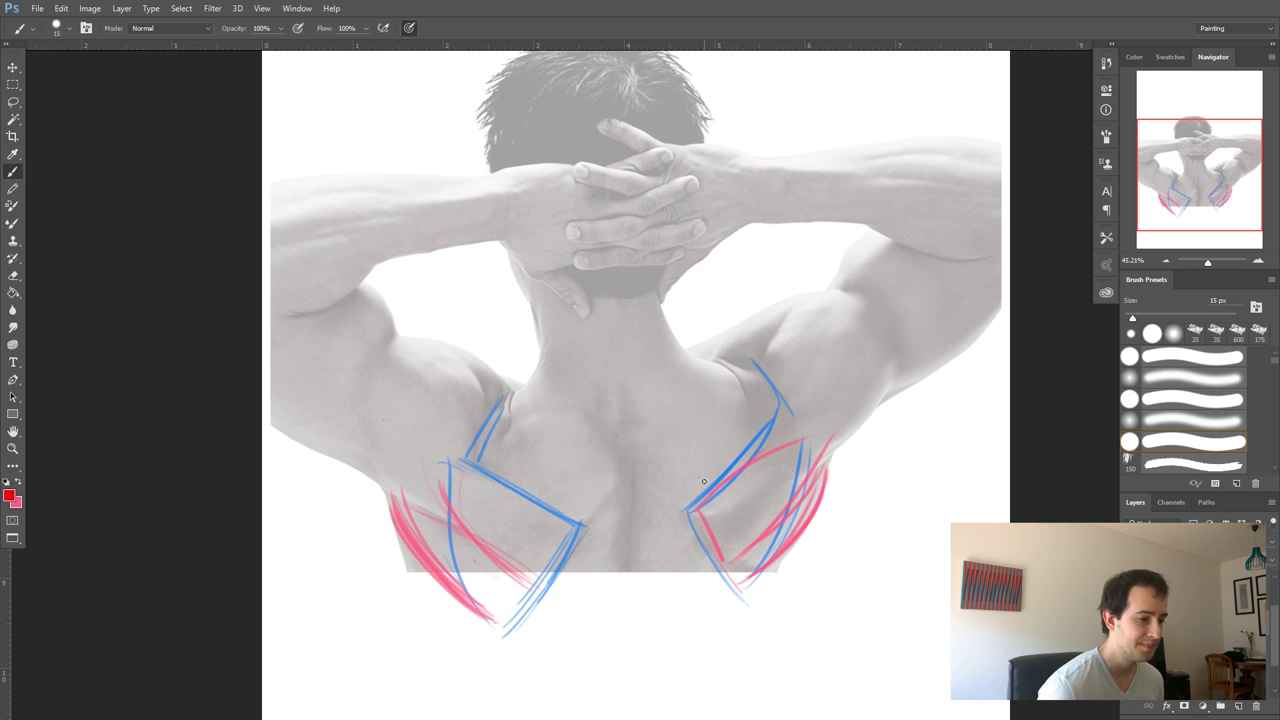
{"action": "mouse_move", "coordinate": [772, 491]}
{"action": "left_mouse_down"}
{"action": "mouse_move", "coordinate": [864, 424]}
{"action": "mouse_move", "coordinate": [893, 378]}
{"action": "mouse_move", "coordinate": [878, 400]}
{"action": "left_mouse_up"}
{"action": "left_click_drag", "start_coordinate": [766, 440], "coordinate": [873, 366]}
{"action": "left_click_drag", "start_coordinate": [876, 314], "coordinate": [884, 352]}
{"action": "mouse_move", "coordinate": [848, 290]}
{"action": "left_mouse_down"}
{"action": "mouse_move", "coordinate": [888, 362]}
{"action": "mouse_move", "coordinate": [766, 364]}
{"action": "mouse_move", "coordinate": [804, 312]}
{"action": "left_mouse_up"}
{"action": "mouse_move", "coordinate": [766, 366]}
{"action": "left_mouse_down"}
{"action": "mouse_move", "coordinate": [843, 291]}
{"action": "mouse_move", "coordinate": [770, 389]}
{"action": "mouse_move", "coordinate": [765, 377]}
{"action": "mouse_move", "coordinate": [773, 419]}
{"action": "mouse_move", "coordinate": [747, 365]}
{"action": "mouse_move", "coordinate": [724, 361]}
{"action": "mouse_move", "coordinate": [747, 362]}
{"action": "mouse_move", "coordinate": [707, 358]}
{"action": "mouse_move", "coordinate": [816, 292]}
{"action": "left_mouse_up"}
{"action": "left_click_drag", "start_coordinate": [712, 340], "coordinate": [686, 352]}
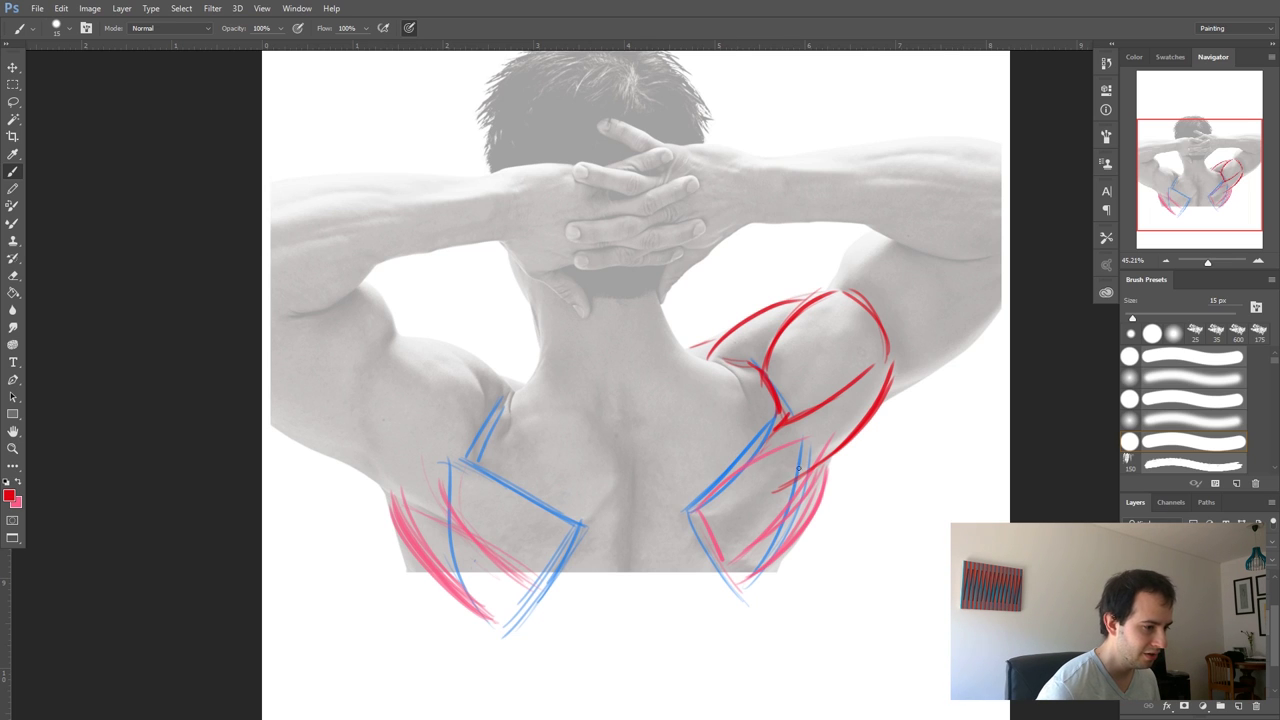
{"action": "left_click_drag", "start_coordinate": [792, 480], "coordinate": [748, 496]}
{"action": "left_click_drag", "start_coordinate": [818, 460], "coordinate": [770, 470]}
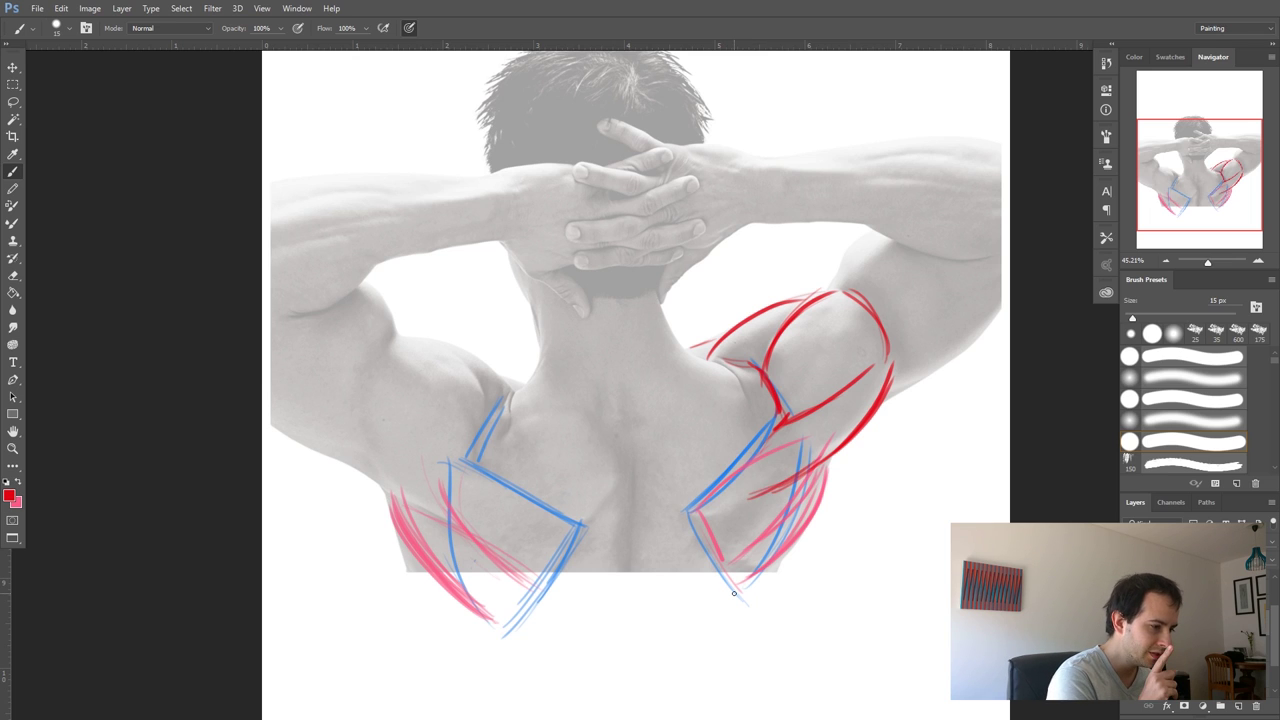
- Draw a heavy curved red line from the right shoulder muscle down across the shoulder blade to its lower tip
{"action": "mouse_move", "coordinate": [702, 587]}
{"action": "left_mouse_down"}
{"action": "mouse_move", "coordinate": [703, 555]}
{"action": "mouse_move", "coordinate": [752, 484]}
{"action": "left_mouse_up"}
{"action": "left_click_drag", "start_coordinate": [716, 538], "coordinate": [782, 428]}
{"action": "left_click_drag", "start_coordinate": [738, 506], "coordinate": [778, 434]}
{"action": "left_click_drag", "start_coordinate": [722, 532], "coordinate": [782, 410]}
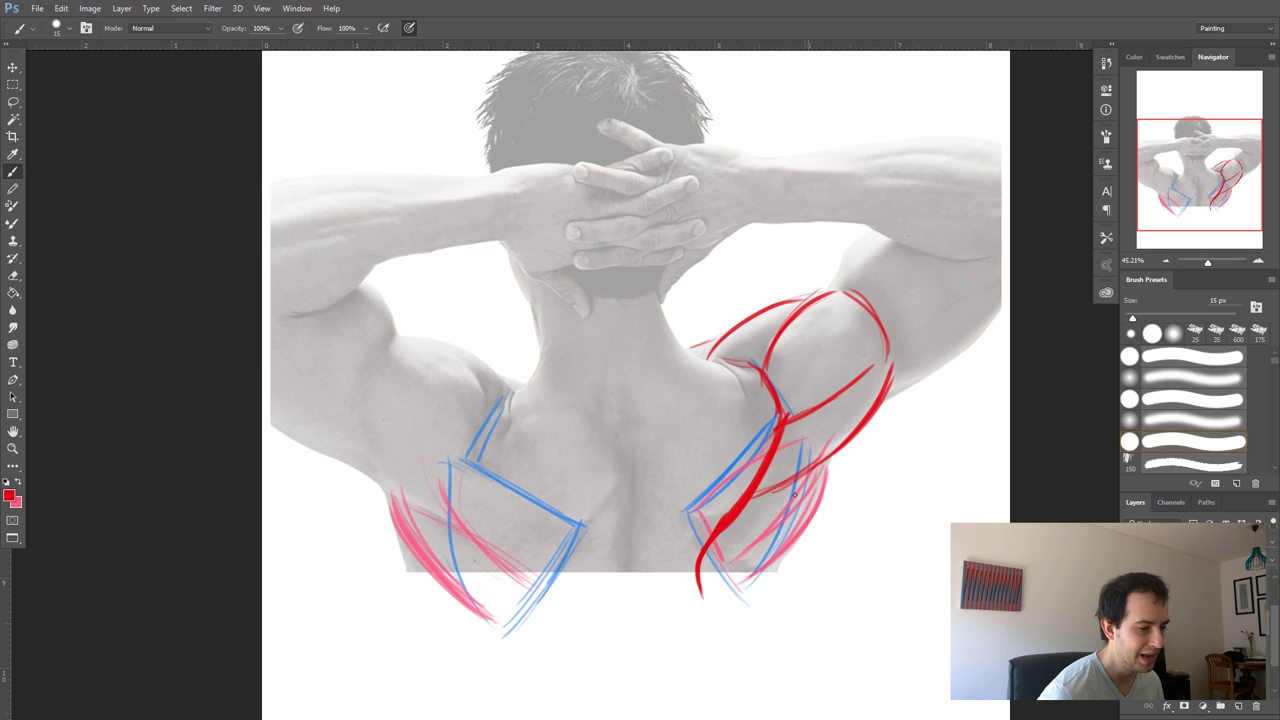
{"action": "mouse_move", "coordinate": [749, 510]}
{"action": "left_mouse_down"}
{"action": "mouse_move", "coordinate": [873, 399]}
{"action": "mouse_move", "coordinate": [847, 453]}
{"action": "mouse_move", "coordinate": [741, 487]}
{"action": "left_mouse_up"}
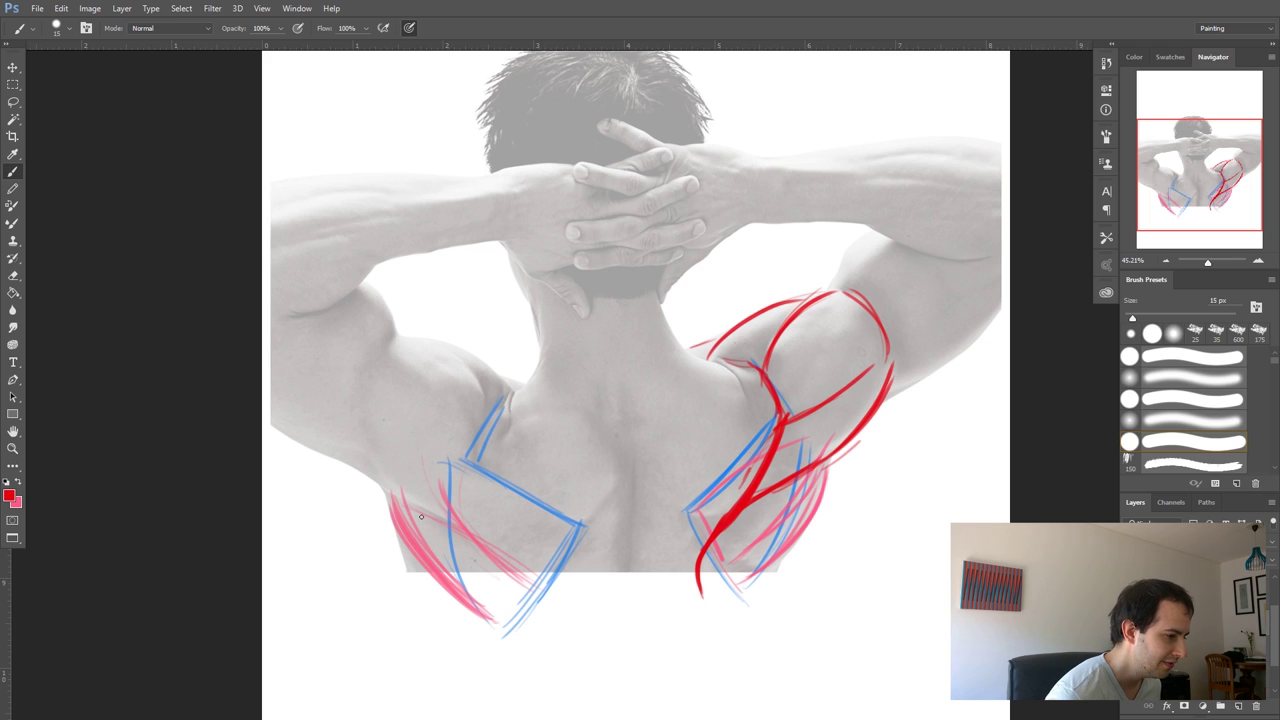
- Outline the left shoulder muscle in red, with a dividing line running toward the shoulder blade
{"action": "mouse_move", "coordinate": [480, 521]}
{"action": "left_mouse_down"}
{"action": "mouse_move", "coordinate": [352, 405]}
{"action": "mouse_move", "coordinate": [480, 474]}
{"action": "mouse_move", "coordinate": [451, 456]}
{"action": "left_mouse_up"}
{"action": "left_click_drag", "start_coordinate": [526, 498], "coordinate": [446, 455]}
{"action": "left_click_drag", "start_coordinate": [386, 419], "coordinate": [517, 496]}
{"action": "mouse_move", "coordinate": [480, 452]}
{"action": "left_mouse_down"}
{"action": "mouse_move", "coordinate": [487, 411]}
{"action": "mouse_move", "coordinate": [460, 423]}
{"action": "mouse_move", "coordinate": [407, 340]}
{"action": "mouse_move", "coordinate": [435, 374]}
{"action": "mouse_move", "coordinate": [389, 348]}
{"action": "mouse_move", "coordinate": [371, 381]}
{"action": "left_mouse_up"}
{"action": "mouse_move", "coordinate": [416, 341]}
{"action": "left_mouse_down"}
{"action": "mouse_move", "coordinate": [509, 402]}
{"action": "mouse_move", "coordinate": [474, 464]}
{"action": "mouse_move", "coordinate": [509, 381]}
{"action": "mouse_move", "coordinate": [381, 398]}
{"action": "mouse_move", "coordinate": [379, 359]}
{"action": "mouse_move", "coordinate": [357, 404]}
{"action": "mouse_move", "coordinate": [385, 351]}
{"action": "mouse_move", "coordinate": [353, 423]}
{"action": "mouse_move", "coordinate": [406, 490]}
{"action": "left_mouse_up"}
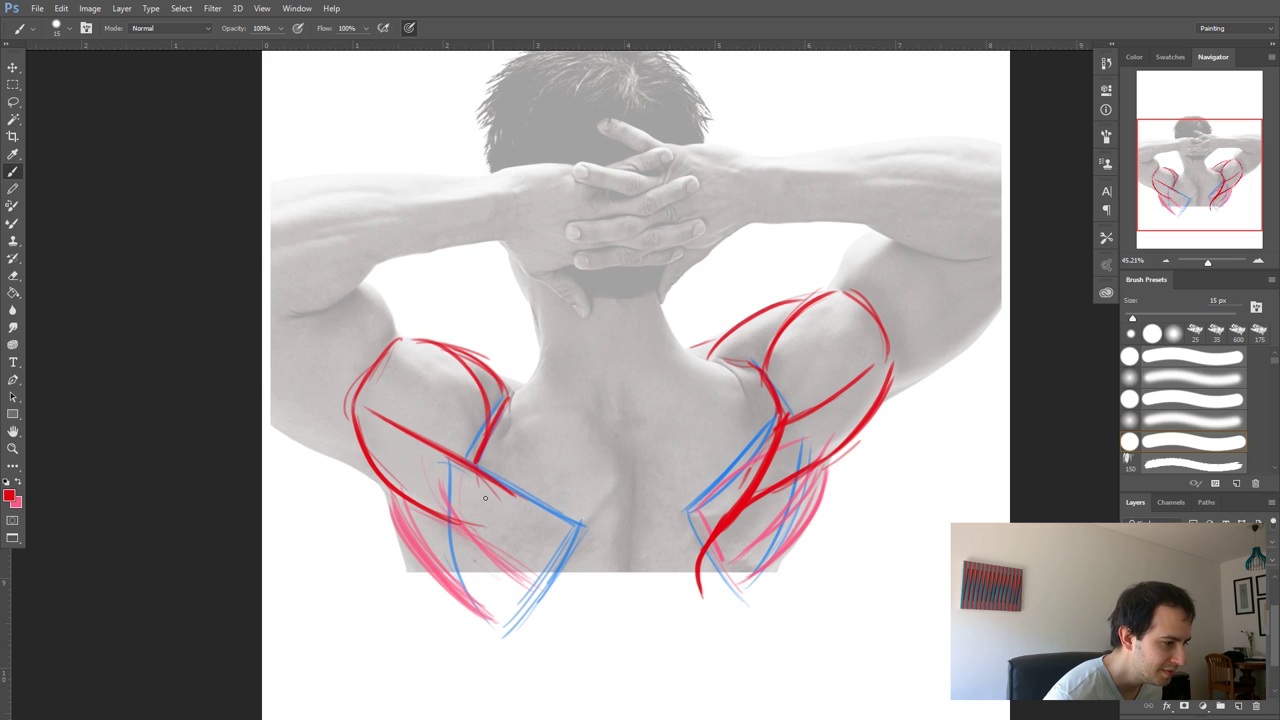
- Draw curved red lines from the left shoulder muscle down across the shoulder blade to its lower tip
{"action": "mouse_move", "coordinate": [474, 476]}
{"action": "left_mouse_down"}
{"action": "mouse_move", "coordinate": [557, 540]}
{"action": "mouse_move", "coordinate": [489, 501]}
{"action": "mouse_move", "coordinate": [546, 615]}
{"action": "left_mouse_up"}
{"action": "left_click_drag", "start_coordinate": [486, 502], "coordinate": [541, 541]}
{"action": "left_click_drag", "start_coordinate": [471, 468], "coordinate": [530, 530]}
{"action": "mouse_move", "coordinate": [488, 438]}
{"action": "left_mouse_down"}
{"action": "mouse_move", "coordinate": [506, 523]}
{"action": "mouse_move", "coordinate": [549, 537]}
{"action": "left_mouse_up"}
{"action": "mouse_move", "coordinate": [440, 514]}
{"action": "left_mouse_down"}
{"action": "mouse_move", "coordinate": [530, 536]}
{"action": "mouse_move", "coordinate": [494, 528]}
{"action": "mouse_move", "coordinate": [518, 538]}
{"action": "left_mouse_up"}
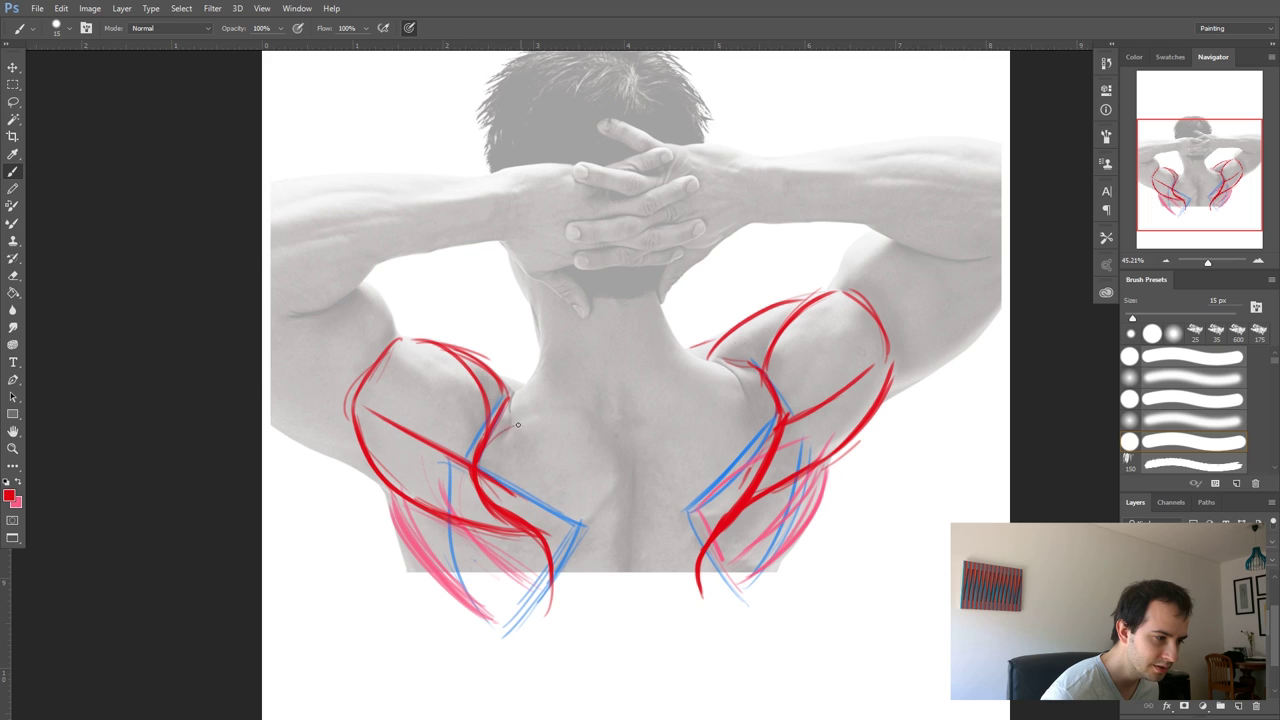
- Sketch thin red contour and hatching lines over the muscles between the shoulder blades and up toward the neck
{"action": "left_click_drag", "start_coordinate": [601, 411], "coordinate": [622, 497]}
{"action": "left_click_drag", "start_coordinate": [654, 449], "coordinate": [679, 417]}
{"action": "mouse_move", "coordinate": [686, 510]}
{"action": "left_mouse_down"}
{"action": "mouse_move", "coordinate": [745, 488]}
{"action": "mouse_move", "coordinate": [772, 414]}
{"action": "left_mouse_up"}
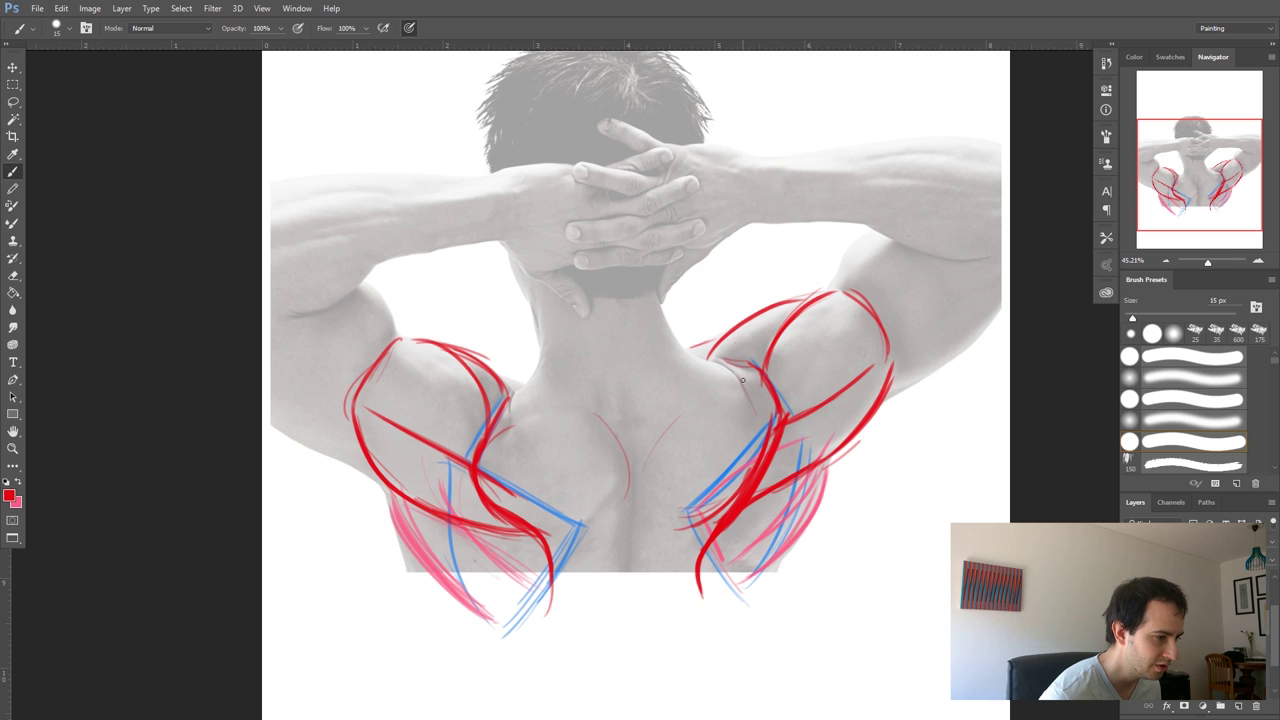
{"action": "left_click_drag", "start_coordinate": [730, 360], "coordinate": [748, 408]}
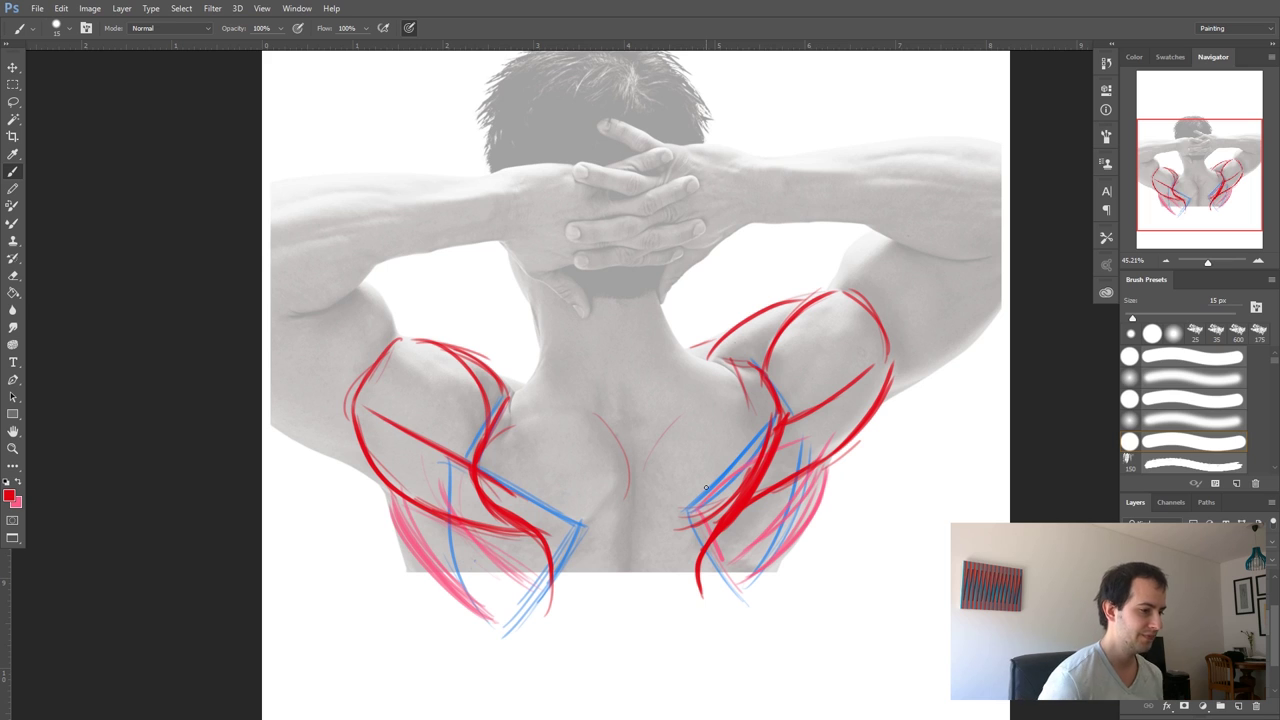
{"action": "left_click_drag", "start_coordinate": [738, 441], "coordinate": [672, 467]}
{"action": "mouse_move", "coordinate": [740, 417]}
{"action": "left_mouse_down"}
{"action": "mouse_move", "coordinate": [657, 452]}
{"action": "mouse_move", "coordinate": [734, 398]}
{"action": "left_mouse_up"}
{"action": "mouse_move", "coordinate": [726, 440]}
{"action": "left_mouse_down"}
{"action": "mouse_move", "coordinate": [750, 382]}
{"action": "mouse_move", "coordinate": [760, 386]}
{"action": "left_mouse_up"}
{"action": "mouse_move", "coordinate": [576, 490]}
{"action": "left_mouse_down"}
{"action": "mouse_move", "coordinate": [572, 405]}
{"action": "mouse_move", "coordinate": [593, 340]}
{"action": "left_mouse_up"}
- Draw a red arrow pointing up beside the left shoulder and arrows pointing inward toward the spine from both shoulder blades
{"action": "left_click_drag", "start_coordinate": [517, 394], "coordinate": [515, 346]}
{"action": "mouse_move", "coordinate": [507, 358]}
{"action": "left_mouse_down"}
{"action": "mouse_move", "coordinate": [514, 336]}
{"action": "mouse_move", "coordinate": [522, 353]}
{"action": "left_mouse_up"}
{"action": "left_click_drag", "start_coordinate": [755, 414], "coordinate": [665, 460]}
{"action": "left_click_drag", "start_coordinate": [665, 460], "coordinate": [688, 469]}
{"action": "left_click_drag", "start_coordinate": [518, 470], "coordinate": [608, 482]}
{"action": "mouse_move", "coordinate": [608, 482]}
{"action": "left_mouse_down"}
{"action": "mouse_move", "coordinate": [588, 494]}
{"action": "mouse_move", "coordinate": [610, 481]}
{"action": "mouse_move", "coordinate": [587, 544]}
{"action": "left_mouse_up"}
{"action": "left_click_drag", "start_coordinate": [665, 512], "coordinate": [688, 534]}
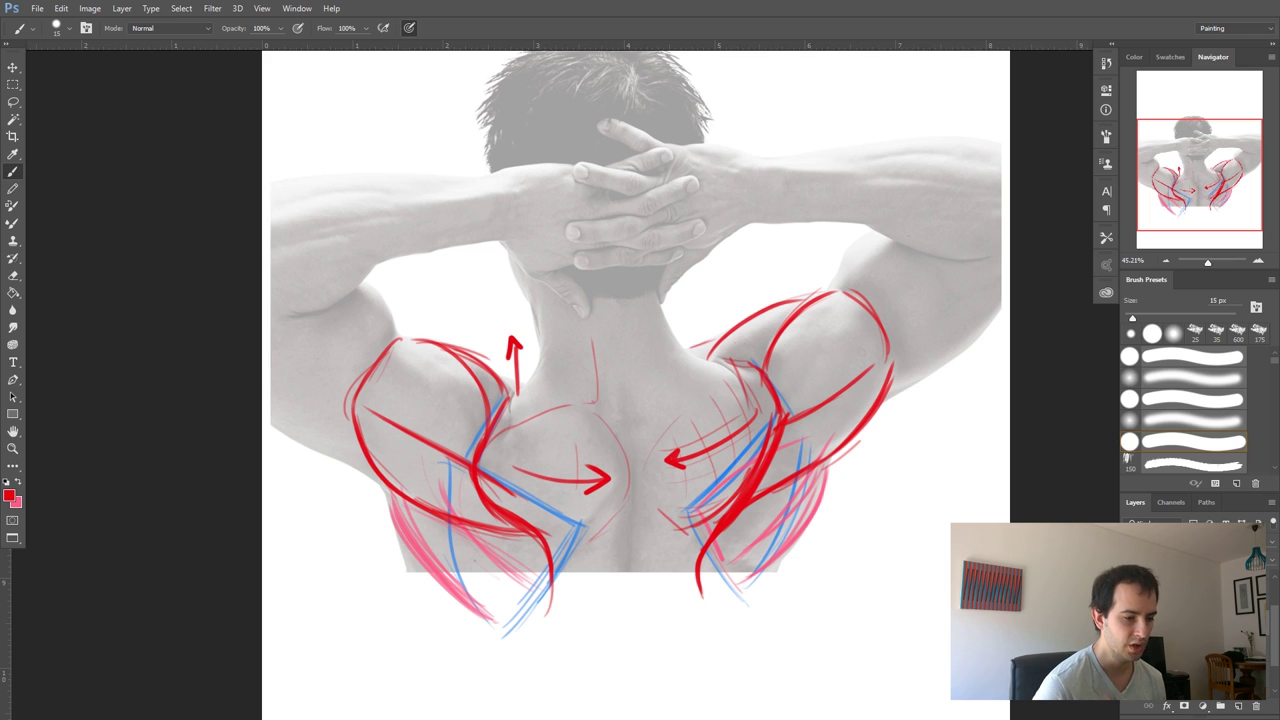
- Replace the displayed back-view layers with the shoulder photo and its blue bone sketch, and add a new layer
{"action": "left_click", "coordinate": [1147, 620]}
{"action": "left_click", "coordinate": [1131, 620]}
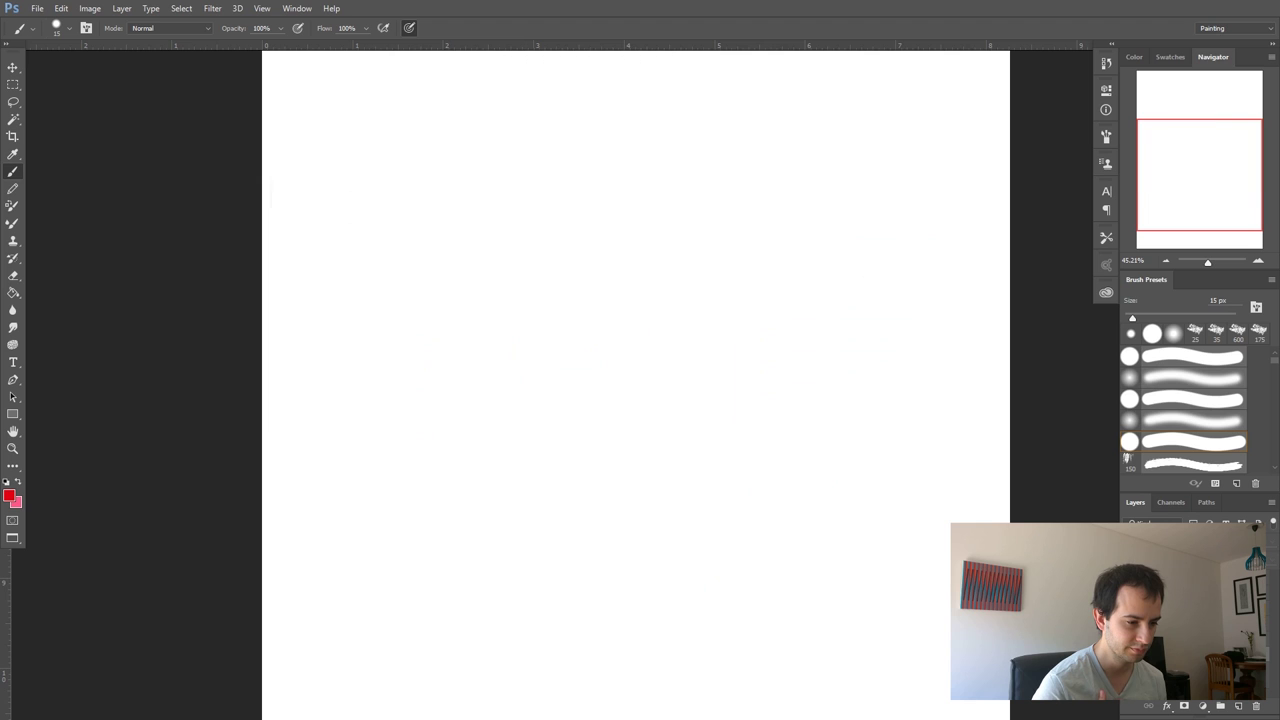
{"action": "left_click", "coordinate": [1131, 640]}
{"action": "left_click", "coordinate": [1147, 640]}
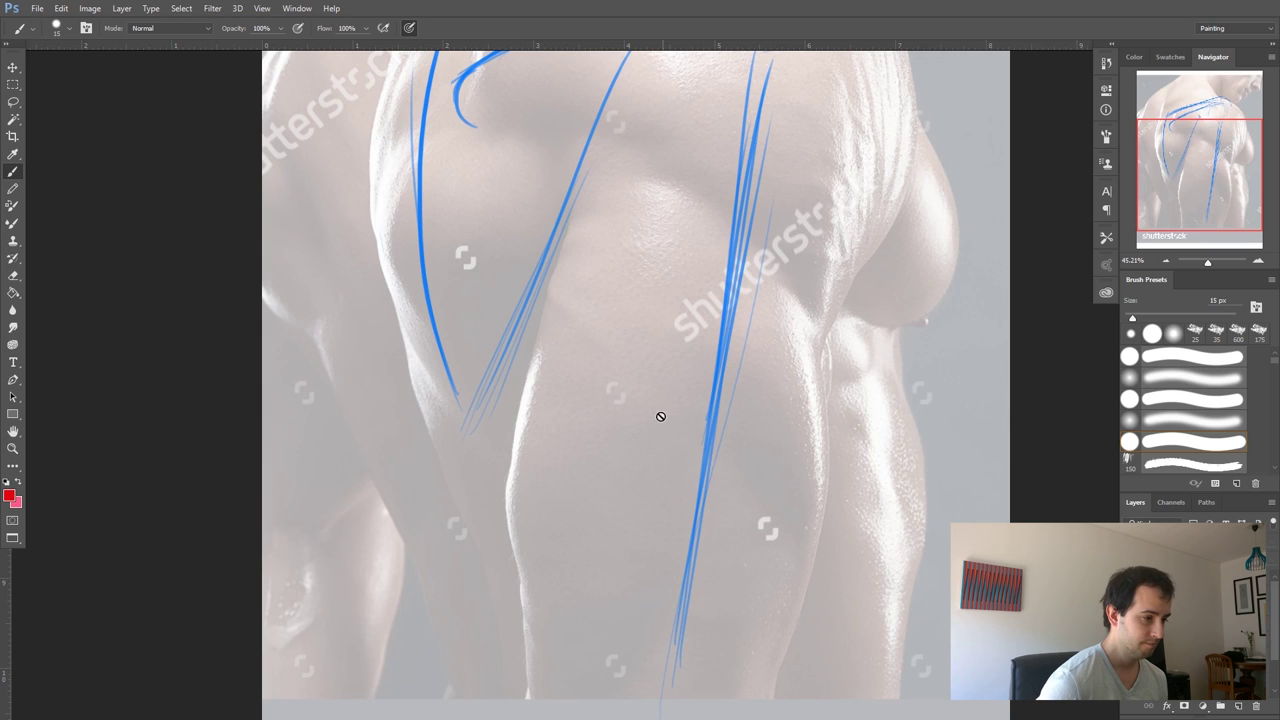
{"action": "scroll", "coordinate": [660, 417], "scroll_direction": "down", "scroll_amount": 4}
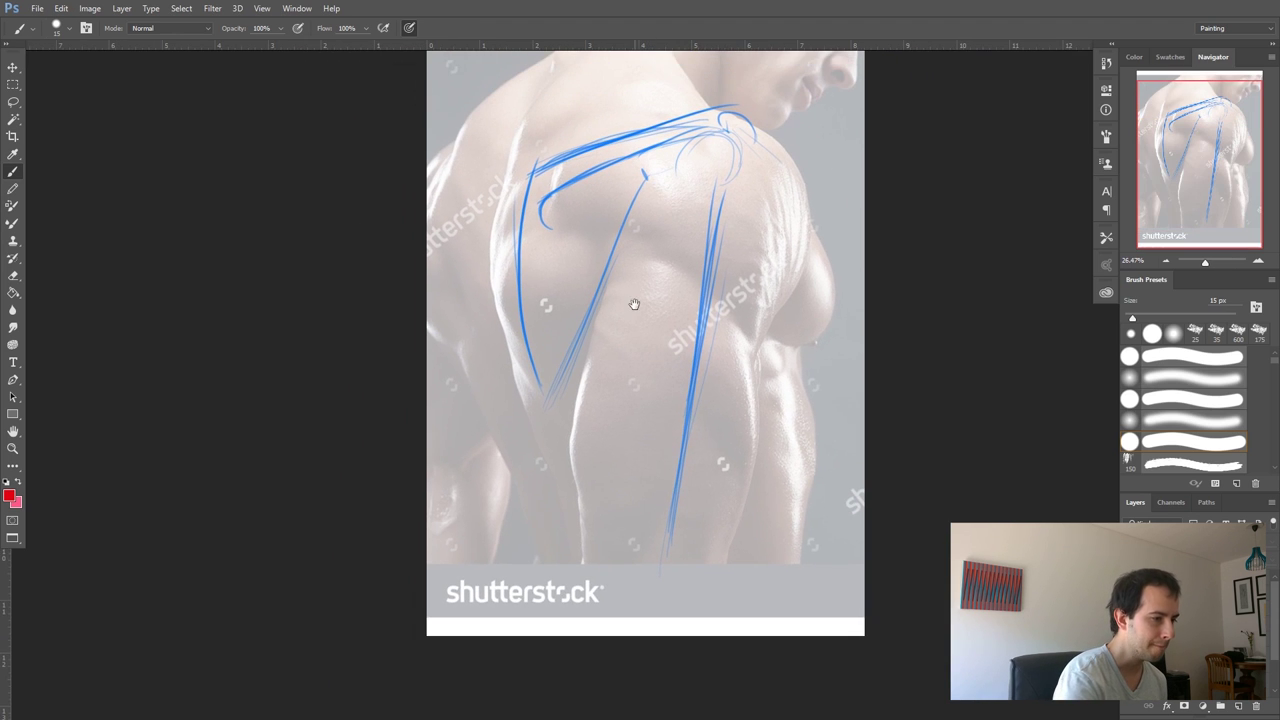
{"action": "left_click_drag", "start_coordinate": [636, 305], "coordinate": [578, 400]}
{"action": "key", "text": "x"}
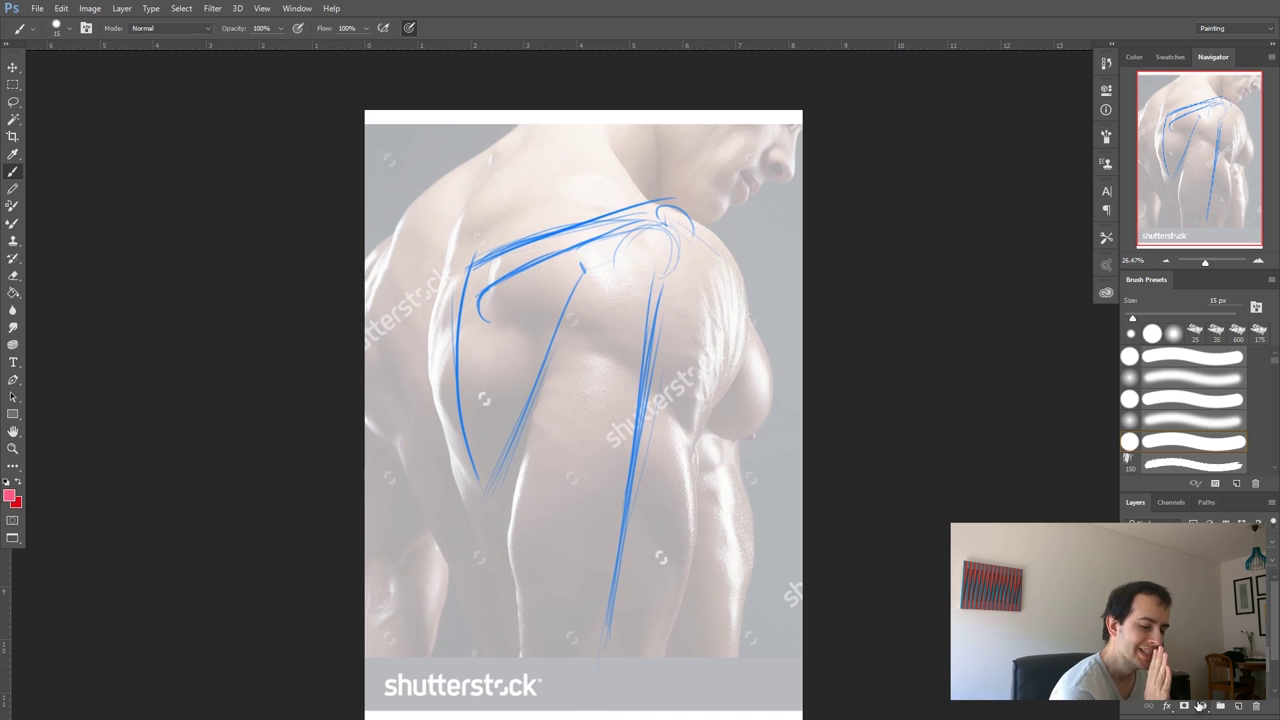
{"action": "left_click", "coordinate": [1241, 710]}
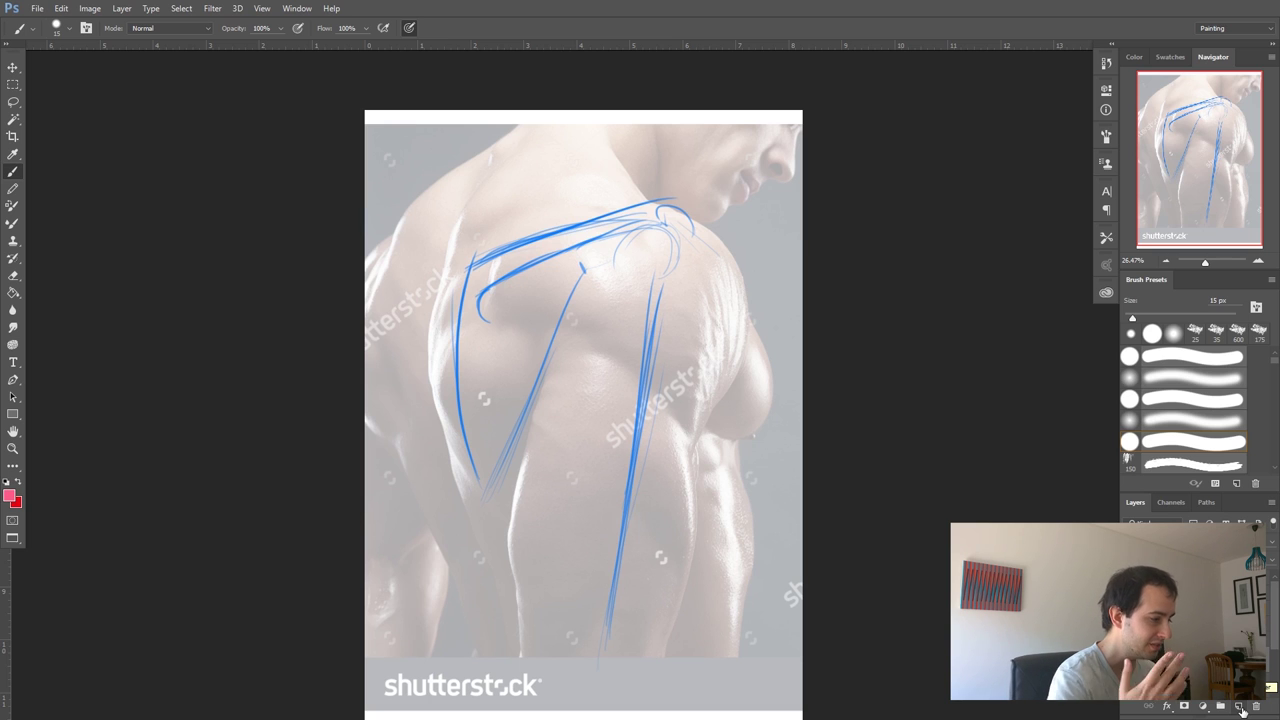
- Outline the rear shoulder muscle in red with a 25 px brush and lower the opacity of the blue bone sketch
{"action": "key", "text": "x"}
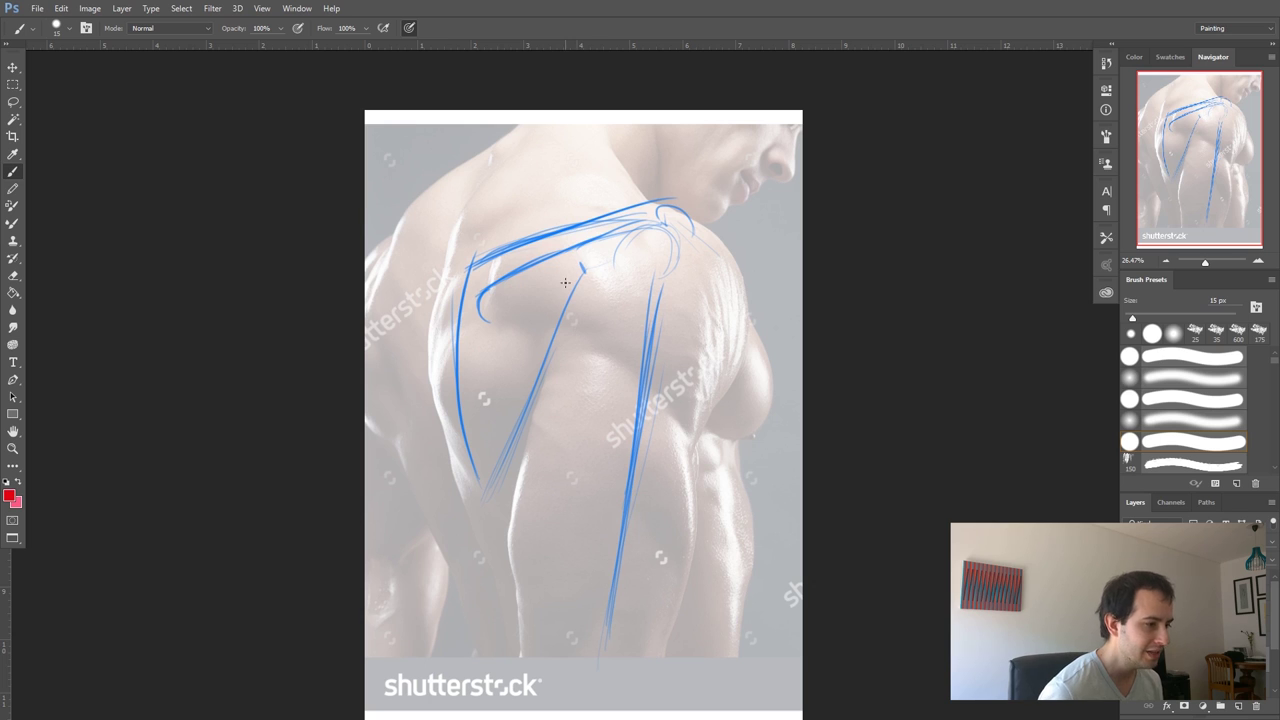
{"action": "key", "text": "bracketright"}
{"action": "key", "text": "bracketright"}
{"action": "mouse_move", "coordinate": [540, 230]}
{"action": "left_mouse_down"}
{"action": "mouse_move", "coordinate": [488, 305]}
{"action": "mouse_move", "coordinate": [632, 368]}
{"action": "mouse_move", "coordinate": [608, 265]}
{"action": "mouse_move", "coordinate": [548, 213]}
{"action": "left_mouse_up"}
{"action": "left_click", "coordinate": [1272, 541]}
{"action": "left_click_drag", "start_coordinate": [1267, 558], "coordinate": [1228, 558]}
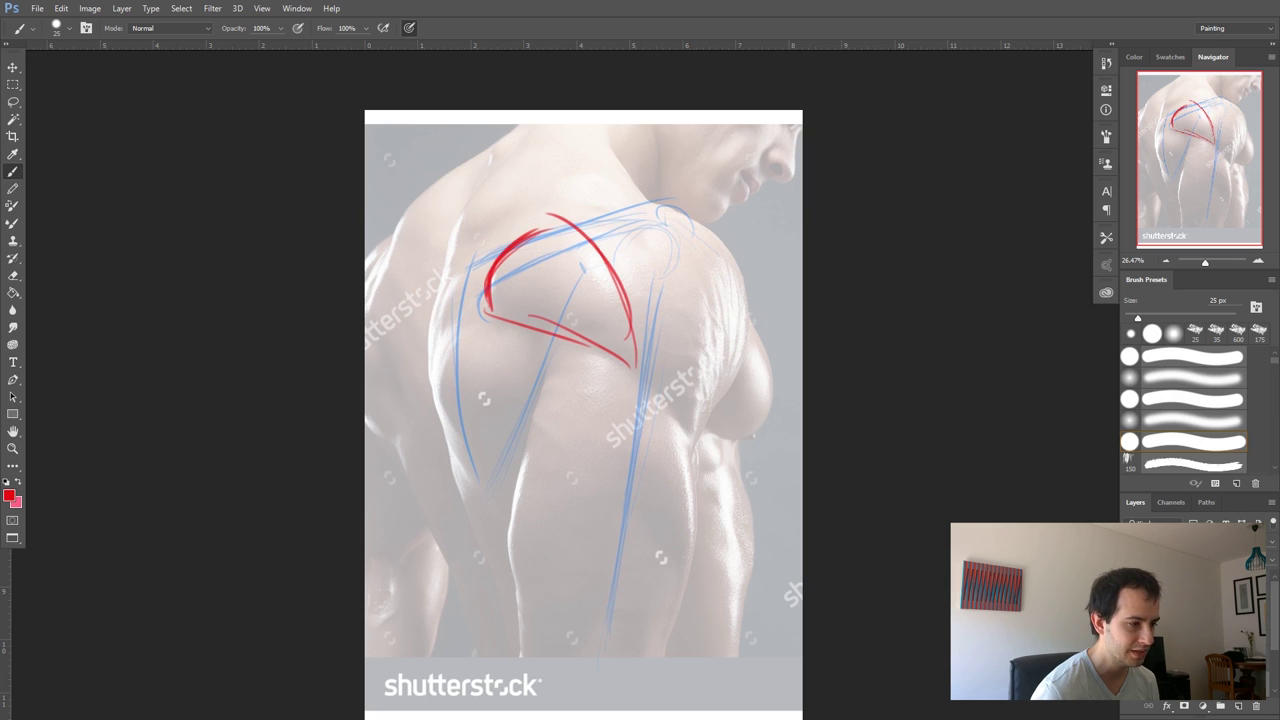
- Thicken the red outline of the rear shoulder muscle and fill it with crossing contour lines
{"action": "mouse_move", "coordinate": [486, 284]}
{"action": "left_mouse_down"}
{"action": "mouse_move", "coordinate": [504, 256]}
{"action": "mouse_move", "coordinate": [476, 309]}
{"action": "mouse_move", "coordinate": [548, 216]}
{"action": "left_mouse_up"}
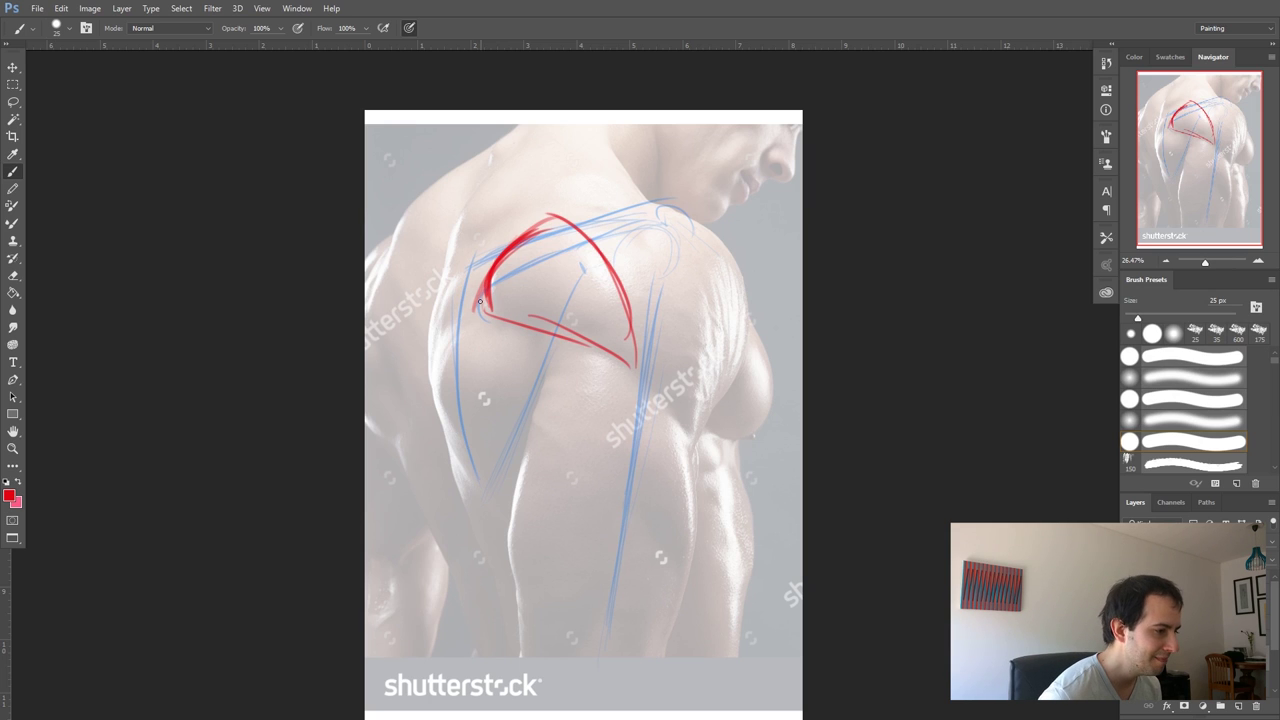
{"action": "mouse_move", "coordinate": [476, 306]}
{"action": "left_mouse_down"}
{"action": "mouse_move", "coordinate": [569, 209]}
{"action": "mouse_move", "coordinate": [535, 290]}
{"action": "mouse_move", "coordinate": [487, 312]}
{"action": "mouse_move", "coordinate": [575, 331]}
{"action": "mouse_move", "coordinate": [490, 309]}
{"action": "mouse_move", "coordinate": [628, 366]}
{"action": "mouse_move", "coordinate": [601, 261]}
{"action": "left_mouse_up"}
{"action": "mouse_move", "coordinate": [552, 217]}
{"action": "left_mouse_down"}
{"action": "mouse_move", "coordinate": [635, 333]}
{"action": "mouse_move", "coordinate": [631, 319]}
{"action": "left_mouse_up"}
{"action": "mouse_move", "coordinate": [492, 309]}
{"action": "left_mouse_down"}
{"action": "mouse_move", "coordinate": [560, 231]}
{"action": "mouse_move", "coordinate": [582, 244]}
{"action": "left_mouse_up"}
{"action": "left_click_drag", "start_coordinate": [555, 325], "coordinate": [610, 277]}
{"action": "left_click_drag", "start_coordinate": [586, 339], "coordinate": [618, 309]}
{"action": "left_click_drag", "start_coordinate": [572, 274], "coordinate": [615, 352]}
{"action": "left_click_drag", "start_coordinate": [540, 244], "coordinate": [570, 274]}
- Outline the side and front of the shoulder muscle in red and add its upper edge along the shoulder blade's ridge
{"action": "left_click_drag", "start_coordinate": [620, 336], "coordinate": [688, 440]}
{"action": "left_click_drag", "start_coordinate": [736, 336], "coordinate": [688, 440]}
{"action": "left_click_drag", "start_coordinate": [722, 258], "coordinate": [736, 404]}
{"action": "mouse_move", "coordinate": [682, 218]}
{"action": "left_mouse_down"}
{"action": "mouse_move", "coordinate": [736, 346]}
{"action": "mouse_move", "coordinate": [708, 412]}
{"action": "left_mouse_up"}
{"action": "left_click_drag", "start_coordinate": [714, 238], "coordinate": [746, 398]}
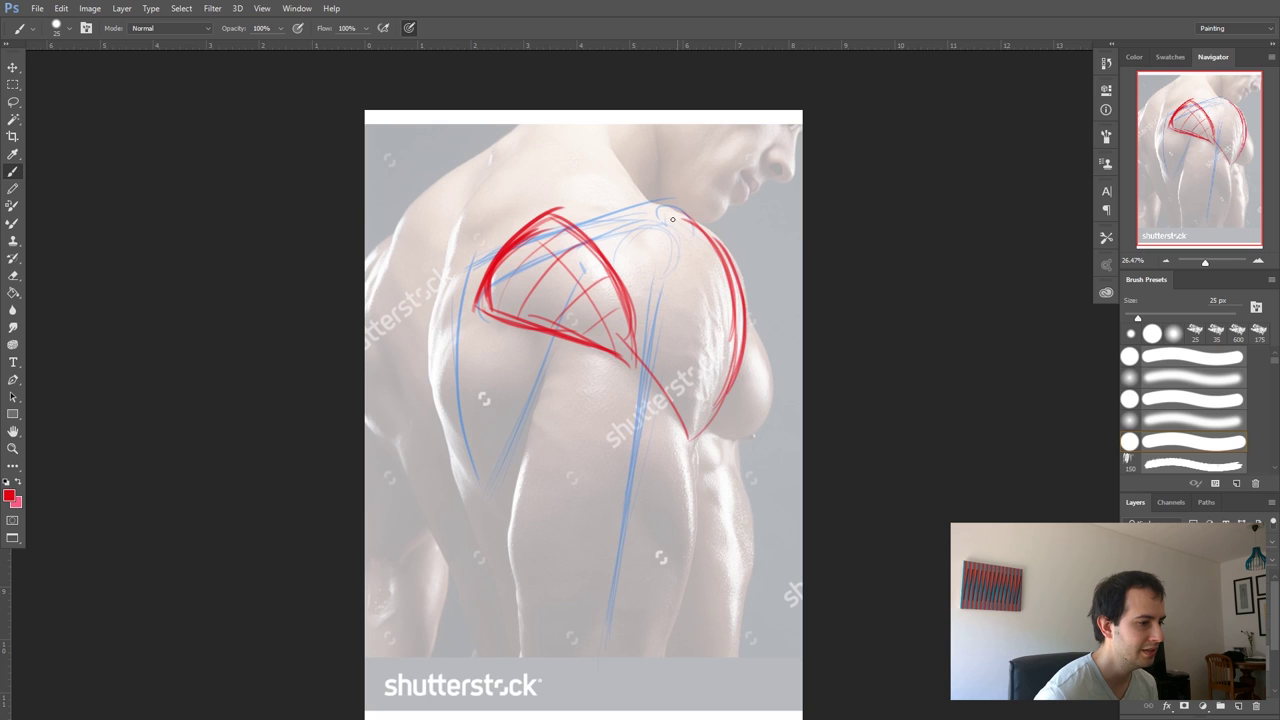
{"action": "mouse_move", "coordinate": [566, 214]}
{"action": "left_mouse_down"}
{"action": "mouse_move", "coordinate": [681, 227]}
{"action": "mouse_move", "coordinate": [513, 244]}
{"action": "mouse_move", "coordinate": [564, 209]}
{"action": "mouse_move", "coordinate": [461, 270]}
{"action": "mouse_move", "coordinate": [575, 217]}
{"action": "mouse_move", "coordinate": [461, 260]}
{"action": "left_mouse_up"}
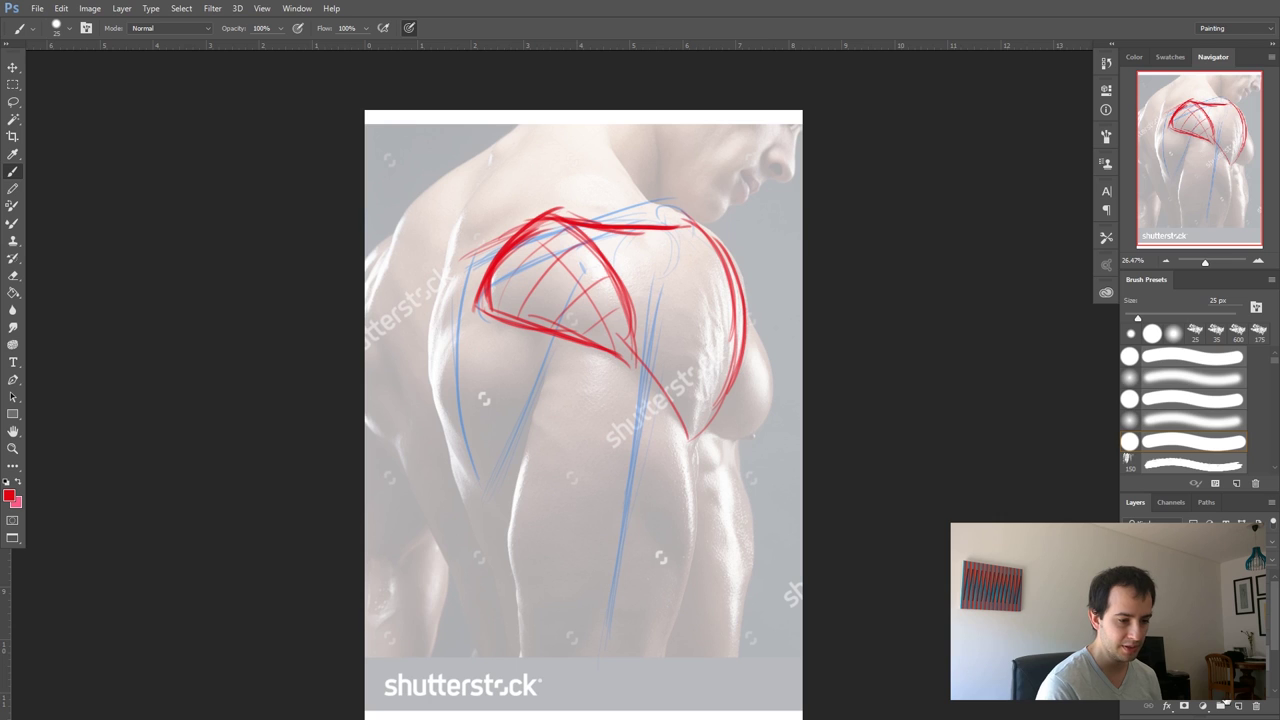
- Switch to pink and outline the muscles covering the shoulder blade, with bands running from its inner edge toward the arm
{"action": "key", "text": "x"}
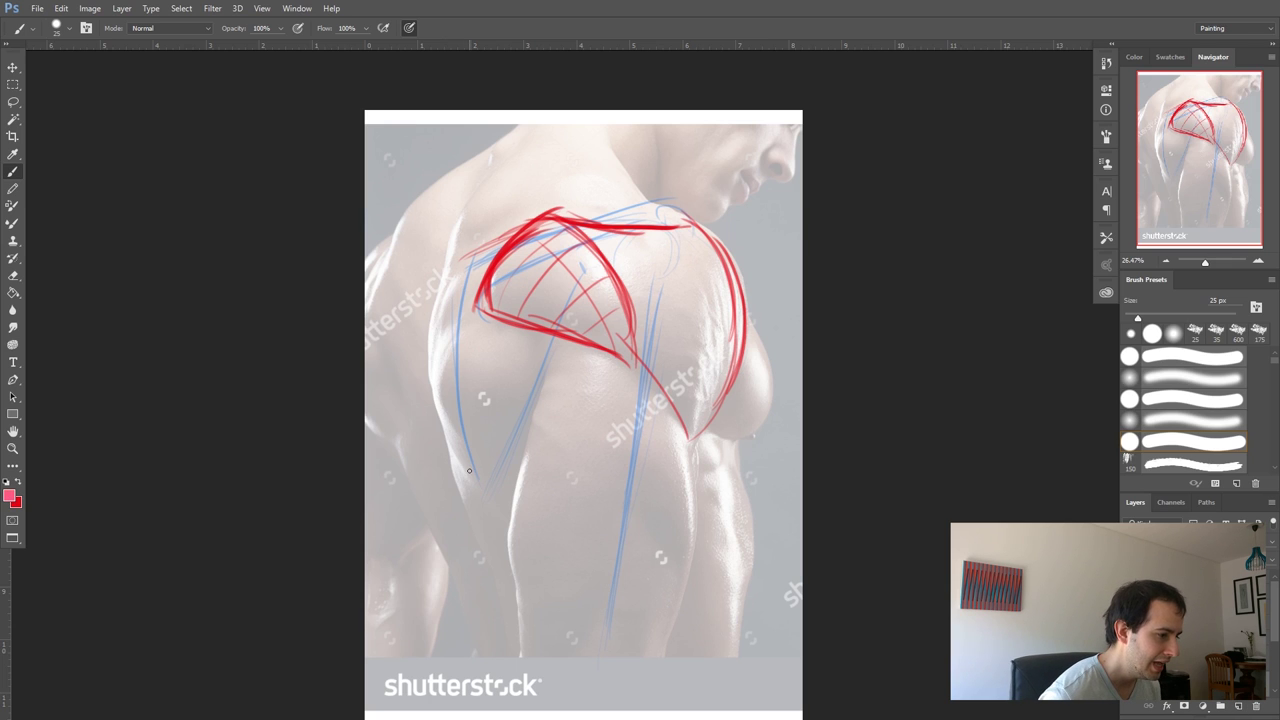
{"action": "mouse_move", "coordinate": [474, 477]}
{"action": "left_mouse_down"}
{"action": "mouse_move", "coordinate": [433, 401]}
{"action": "mouse_move", "coordinate": [473, 266]}
{"action": "mouse_move", "coordinate": [436, 415]}
{"action": "mouse_move", "coordinate": [500, 262]}
{"action": "left_mouse_up"}
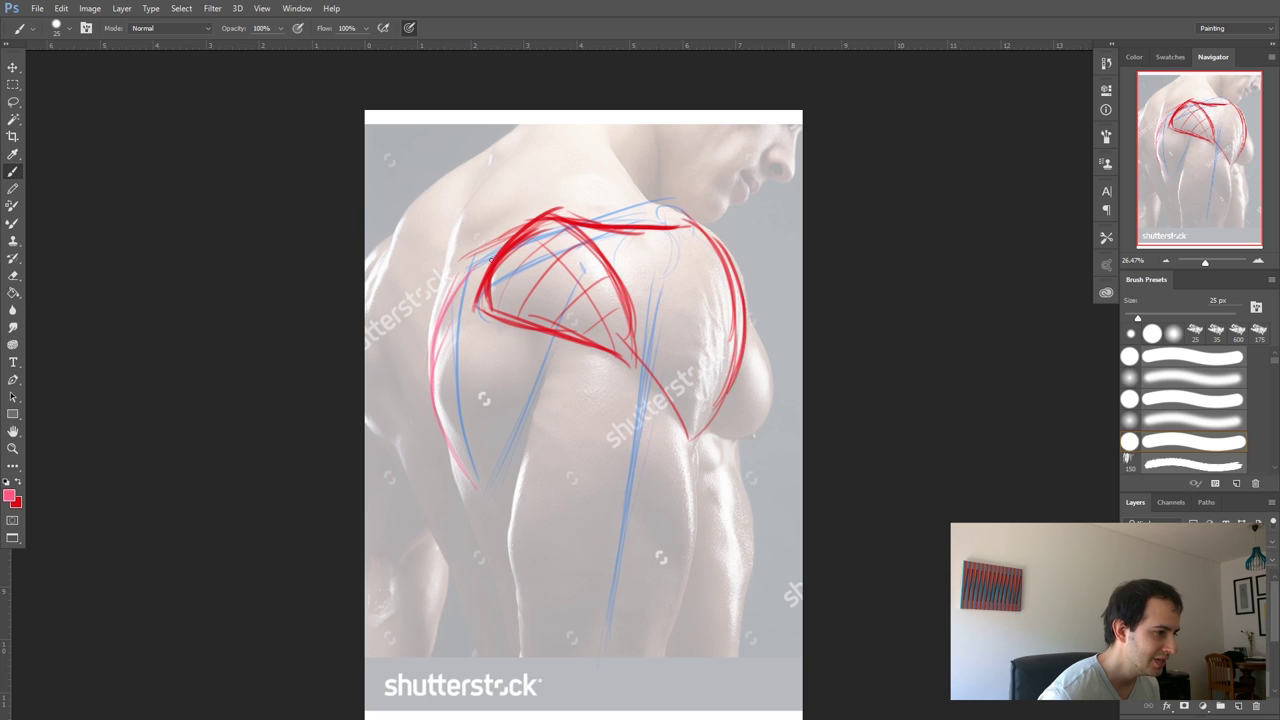
{"action": "mouse_move", "coordinate": [431, 364]}
{"action": "left_mouse_down"}
{"action": "mouse_move", "coordinate": [478, 318]}
{"action": "mouse_move", "coordinate": [505, 321]}
{"action": "left_mouse_up"}
{"action": "mouse_move", "coordinate": [525, 392]}
{"action": "left_mouse_down"}
{"action": "mouse_move", "coordinate": [460, 440]}
{"action": "mouse_move", "coordinate": [543, 370]}
{"action": "left_mouse_up"}
{"action": "left_click_drag", "start_coordinate": [478, 492], "coordinate": [526, 465]}
{"action": "left_click_drag", "start_coordinate": [465, 427], "coordinate": [544, 392]}
{"action": "left_click_drag", "start_coordinate": [447, 431], "coordinate": [549, 367]}
{"action": "mouse_move", "coordinate": [427, 352]}
{"action": "left_mouse_down"}
{"action": "mouse_move", "coordinate": [481, 485]}
{"action": "mouse_move", "coordinate": [472, 499]}
{"action": "mouse_move", "coordinate": [548, 468]}
{"action": "left_mouse_up"}
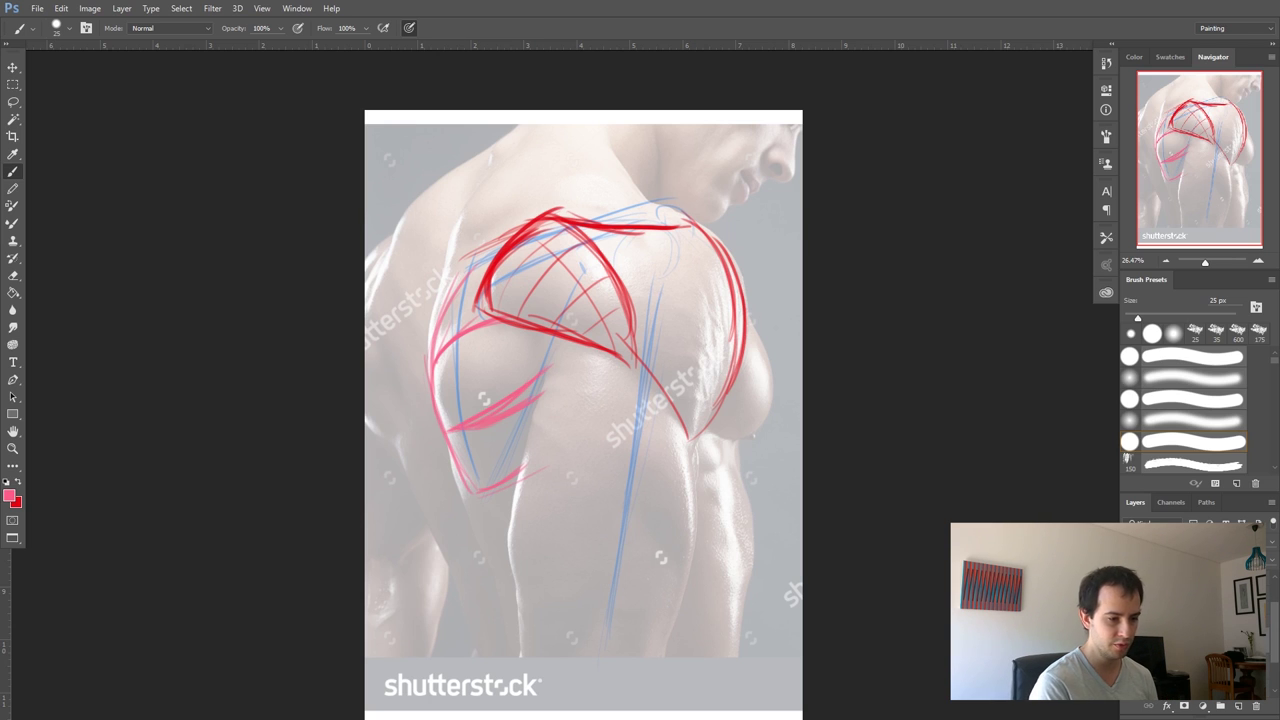
- Set the foreground colour to blue 176eb7 and sketch the upper arm bone from the shoulder joint down the arm
{"action": "key", "text": "x"}
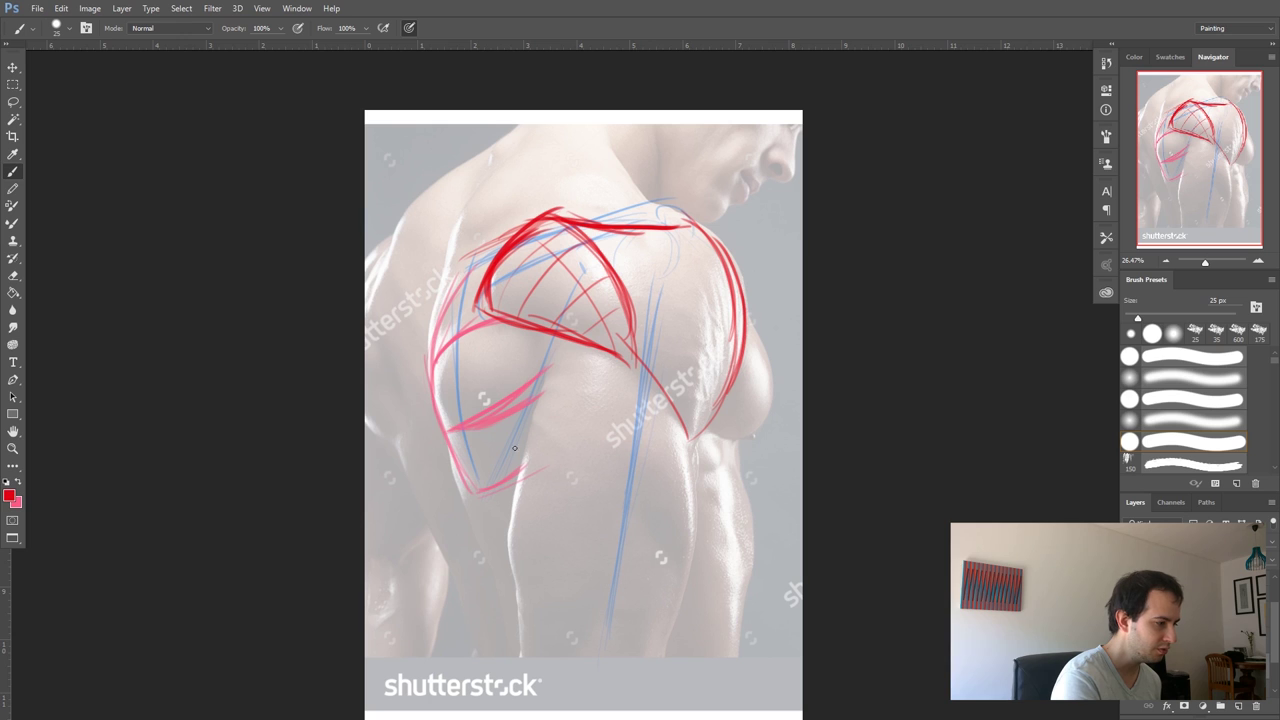
{"action": "left_click", "coordinate": [12, 496]}
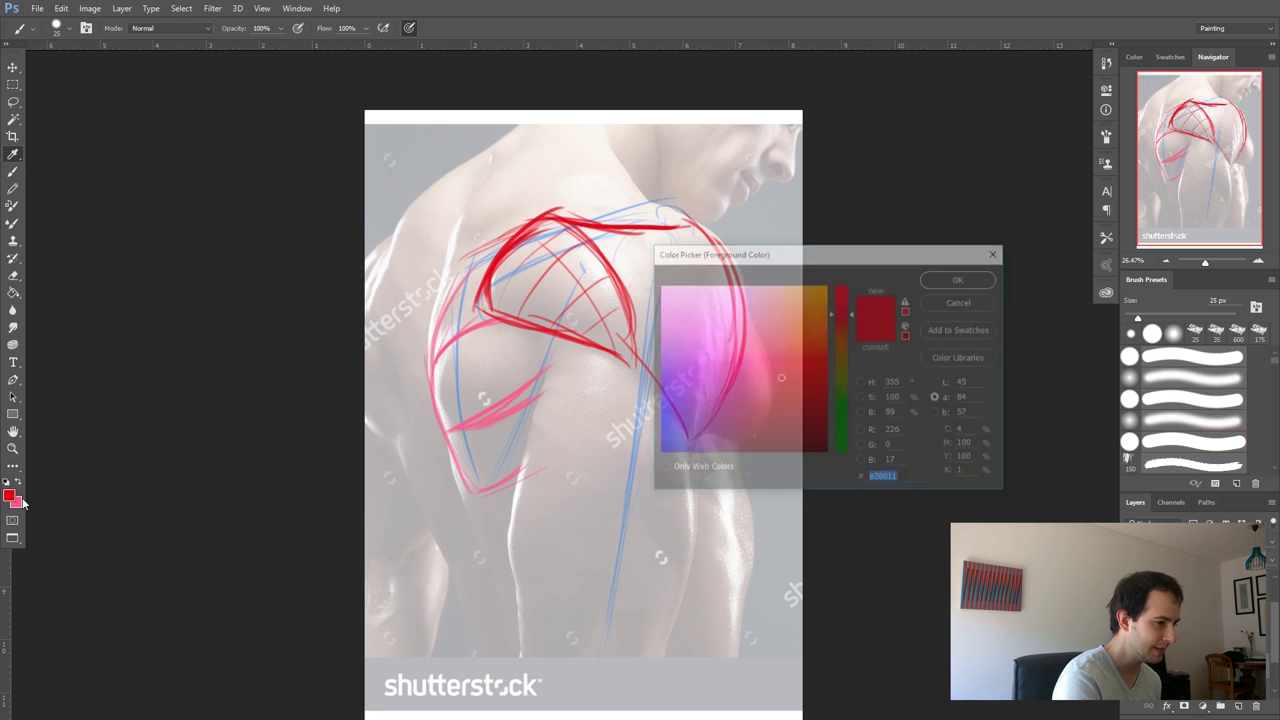
{"action": "left_click", "coordinate": [636, 456]}
{"action": "left_click", "coordinate": [725, 400]}
{"action": "left_click", "coordinate": [711, 378]}
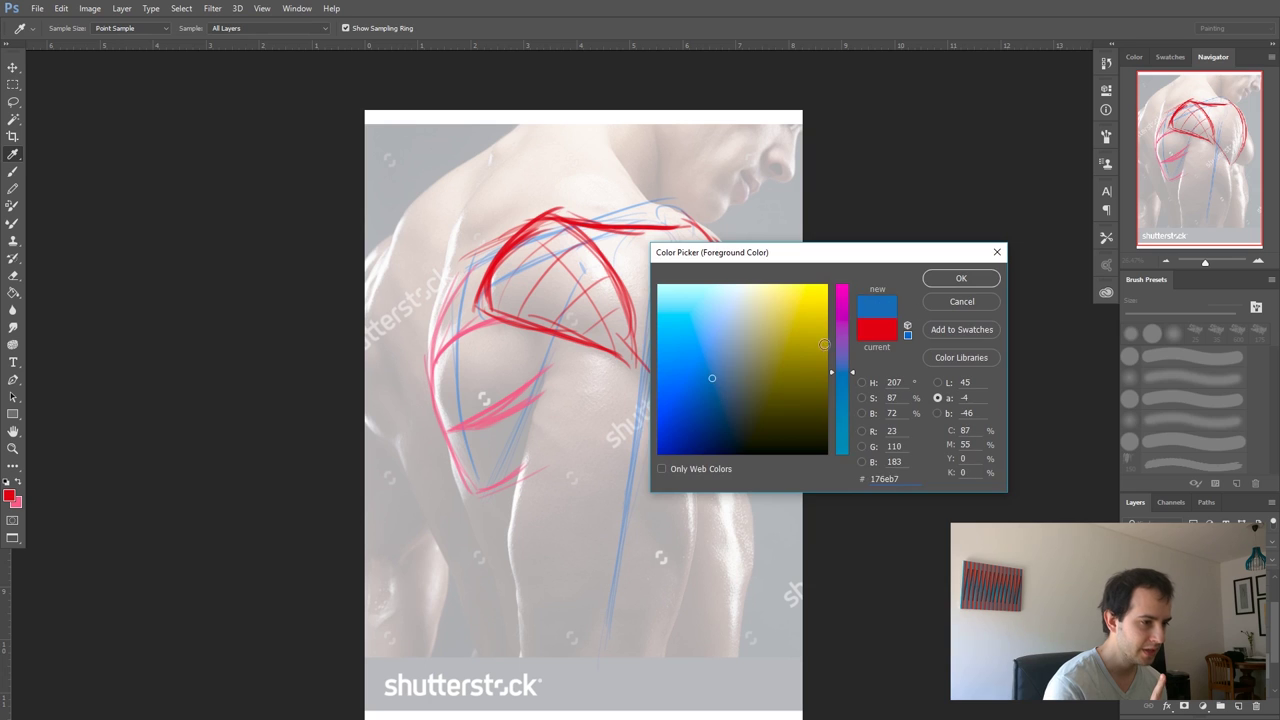
{"action": "left_click", "coordinate": [961, 278]}
{"action": "left_click_drag", "start_coordinate": [665, 267], "coordinate": [688, 276]}
{"action": "mouse_move", "coordinate": [690, 230]}
{"action": "left_mouse_down"}
{"action": "mouse_move", "coordinate": [648, 281]}
{"action": "mouse_move", "coordinate": [651, 339]}
{"action": "mouse_move", "coordinate": [645, 294]}
{"action": "mouse_move", "coordinate": [593, 602]}
{"action": "left_mouse_up"}
{"action": "left_click_drag", "start_coordinate": [640, 302], "coordinate": [576, 638]}
{"action": "left_click_drag", "start_coordinate": [648, 330], "coordinate": [608, 636]}
{"action": "left_click_drag", "start_coordinate": [670, 292], "coordinate": [624, 575]}
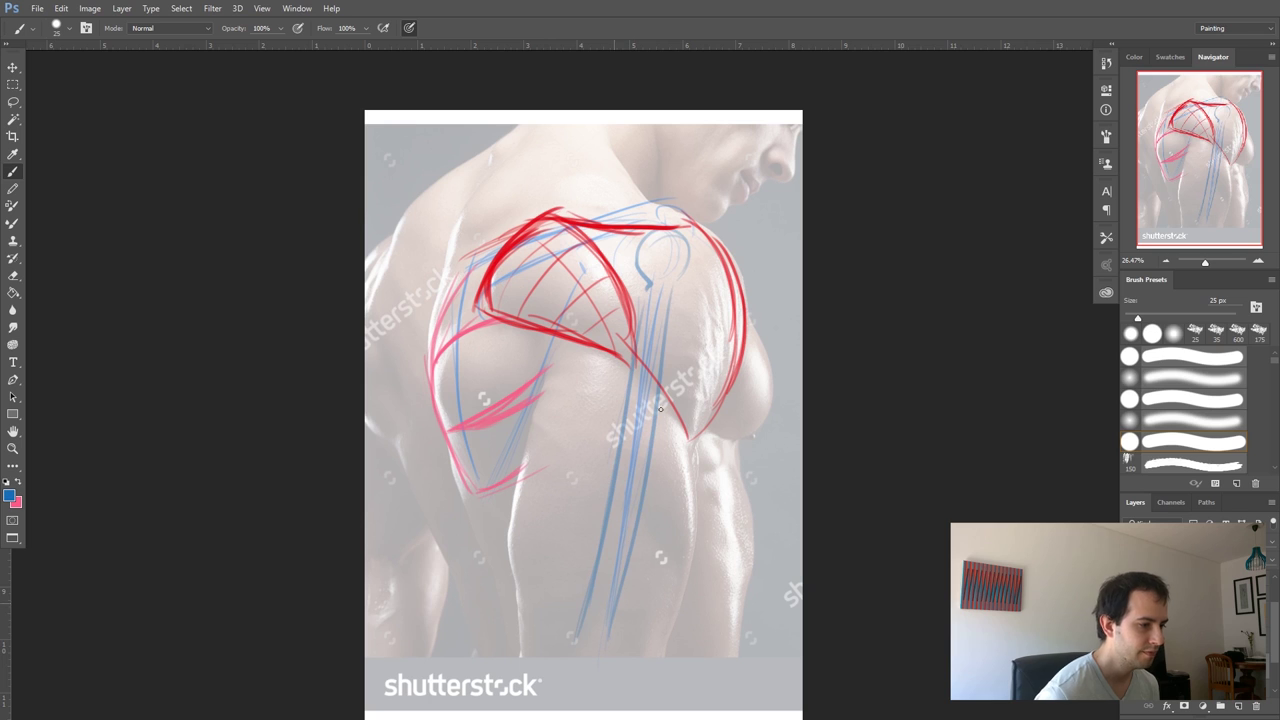
{"action": "left_click_drag", "start_coordinate": [668, 326], "coordinate": [636, 544]}
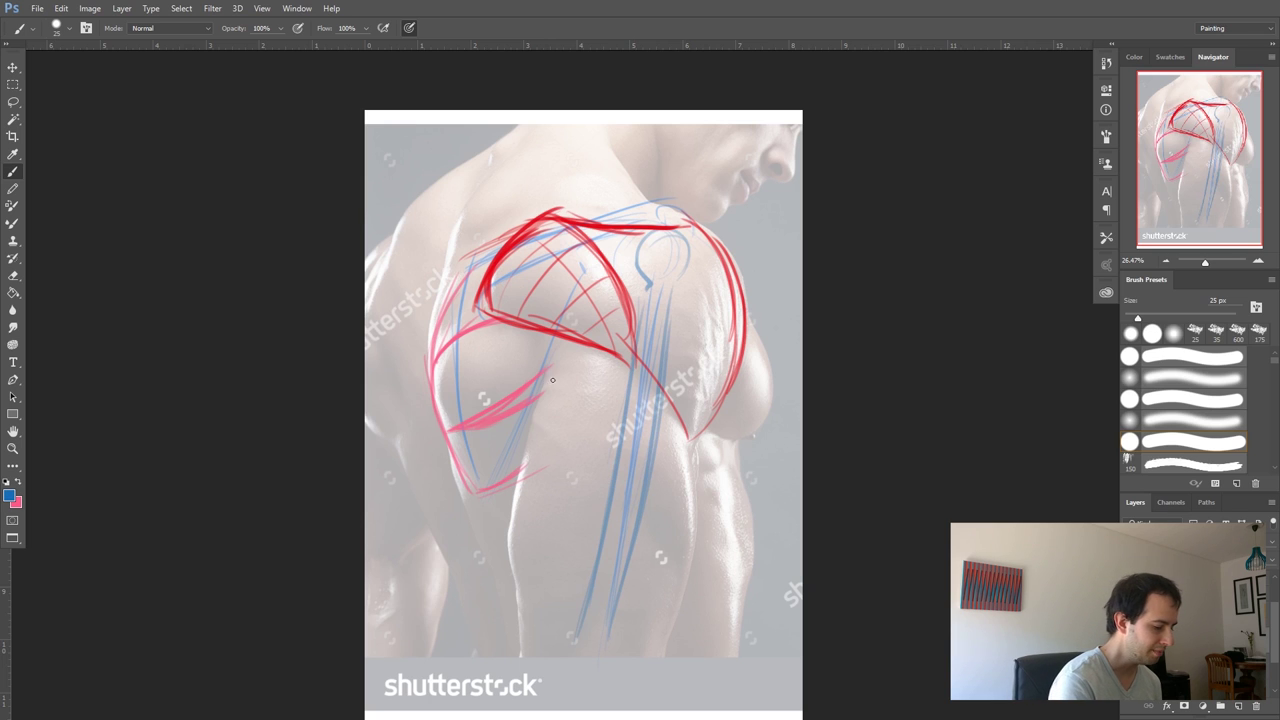
- Sample the pink from the sketch and extend the shoulder-blade muscle bands across to the upper arm bone
{"action": "left_click", "coordinate": [489, 432], "text": "alt"}
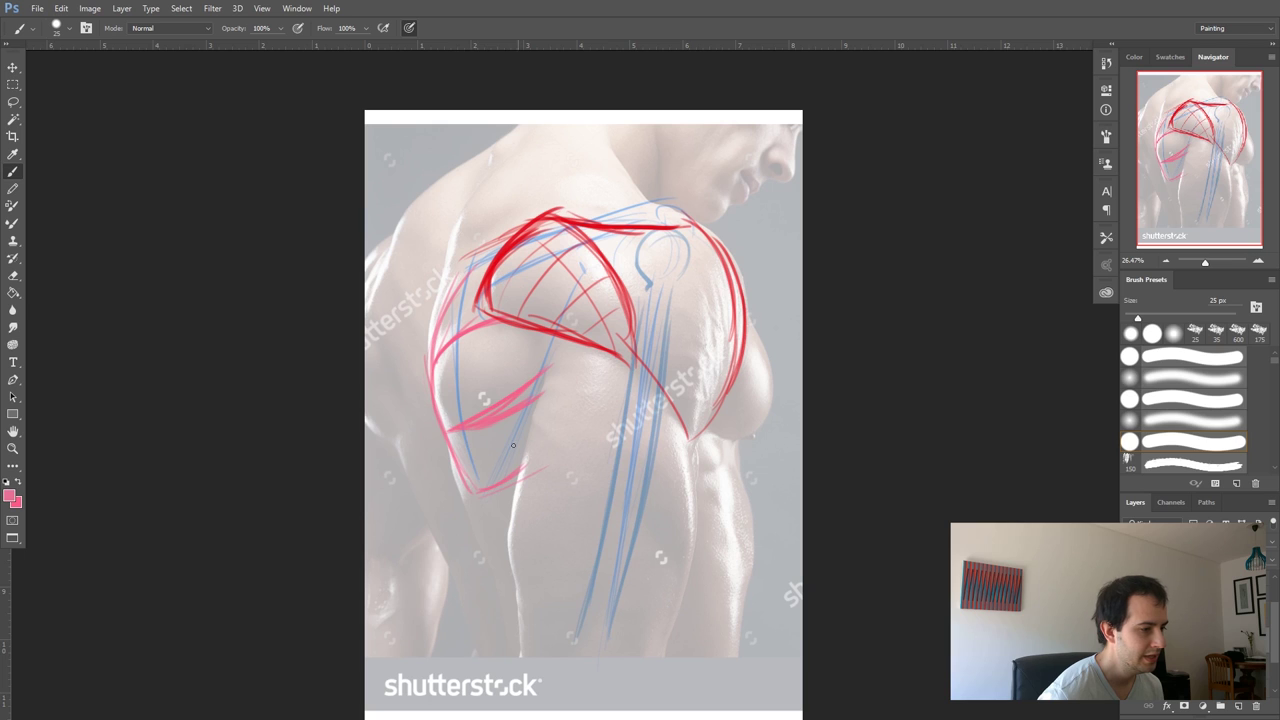
{"action": "left_click_drag", "start_coordinate": [622, 391], "coordinate": [548, 400]}
{"action": "left_click_drag", "start_coordinate": [514, 478], "coordinate": [624, 424]}
{"action": "mouse_move", "coordinate": [672, 322]}
{"action": "left_mouse_down"}
{"action": "mouse_move", "coordinate": [652, 408]}
{"action": "mouse_move", "coordinate": [670, 319]}
{"action": "mouse_move", "coordinate": [629, 424]}
{"action": "mouse_move", "coordinate": [618, 368]}
{"action": "left_mouse_up"}
{"action": "left_click_drag", "start_coordinate": [540, 386], "coordinate": [664, 314]}
{"action": "left_click_drag", "start_coordinate": [491, 415], "coordinate": [631, 357]}
{"action": "mouse_move", "coordinate": [553, 397]}
{"action": "left_mouse_down"}
{"action": "mouse_move", "coordinate": [672, 336]}
{"action": "mouse_move", "coordinate": [650, 283]}
{"action": "left_mouse_up"}
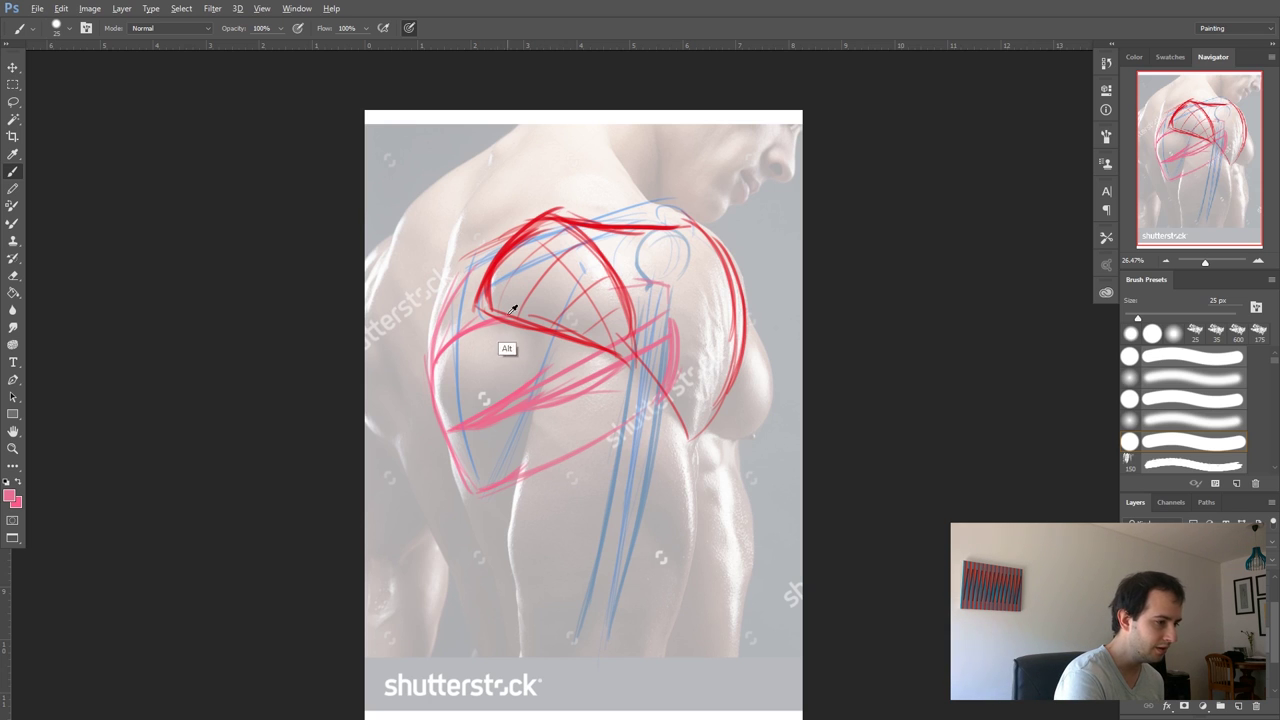
- Sample the red and draw the back muscle's edge over the shoulder blade's lower tip, down the side and up its inner edge
{"action": "left_click", "coordinate": [487, 281], "text": "alt"}
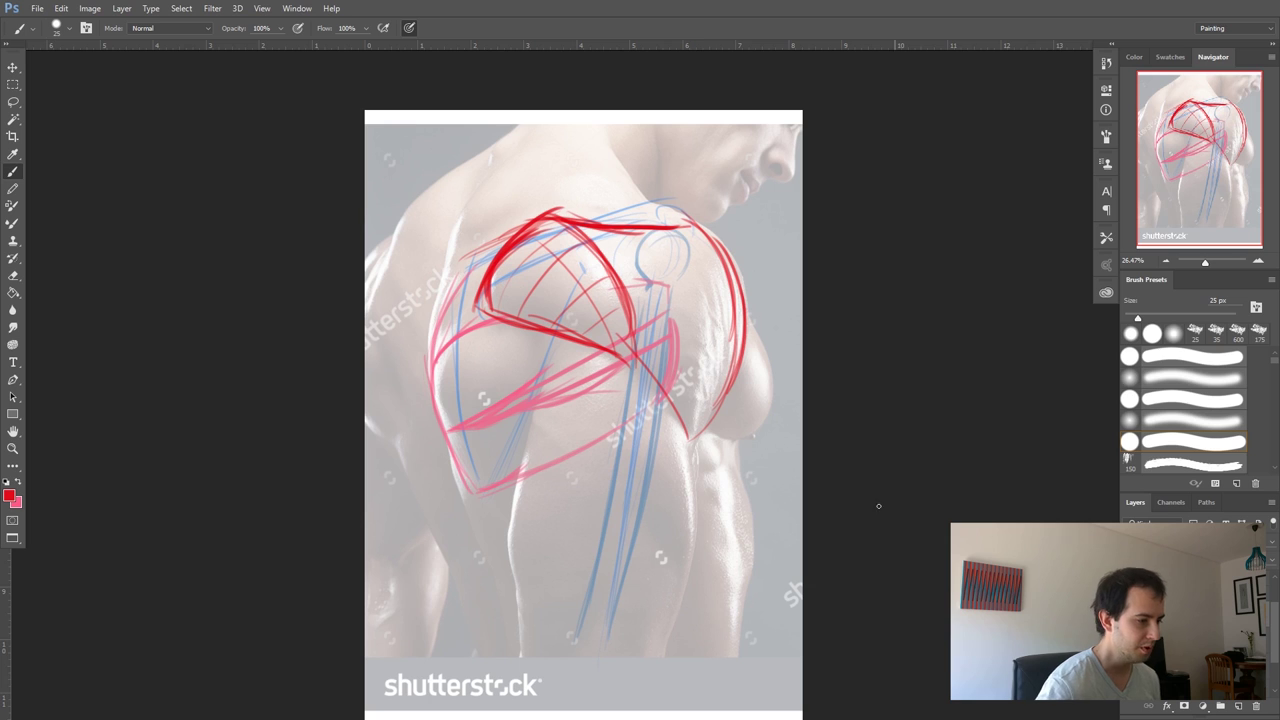
{"action": "mouse_move", "coordinate": [446, 442]}
{"action": "left_mouse_down"}
{"action": "mouse_move", "coordinate": [507, 449]}
{"action": "mouse_move", "coordinate": [445, 439]}
{"action": "mouse_move", "coordinate": [516, 479]}
{"action": "left_mouse_up"}
{"action": "left_click_drag", "start_coordinate": [492, 596], "coordinate": [454, 466]}
{"action": "left_click_drag", "start_coordinate": [446, 414], "coordinate": [490, 588]}
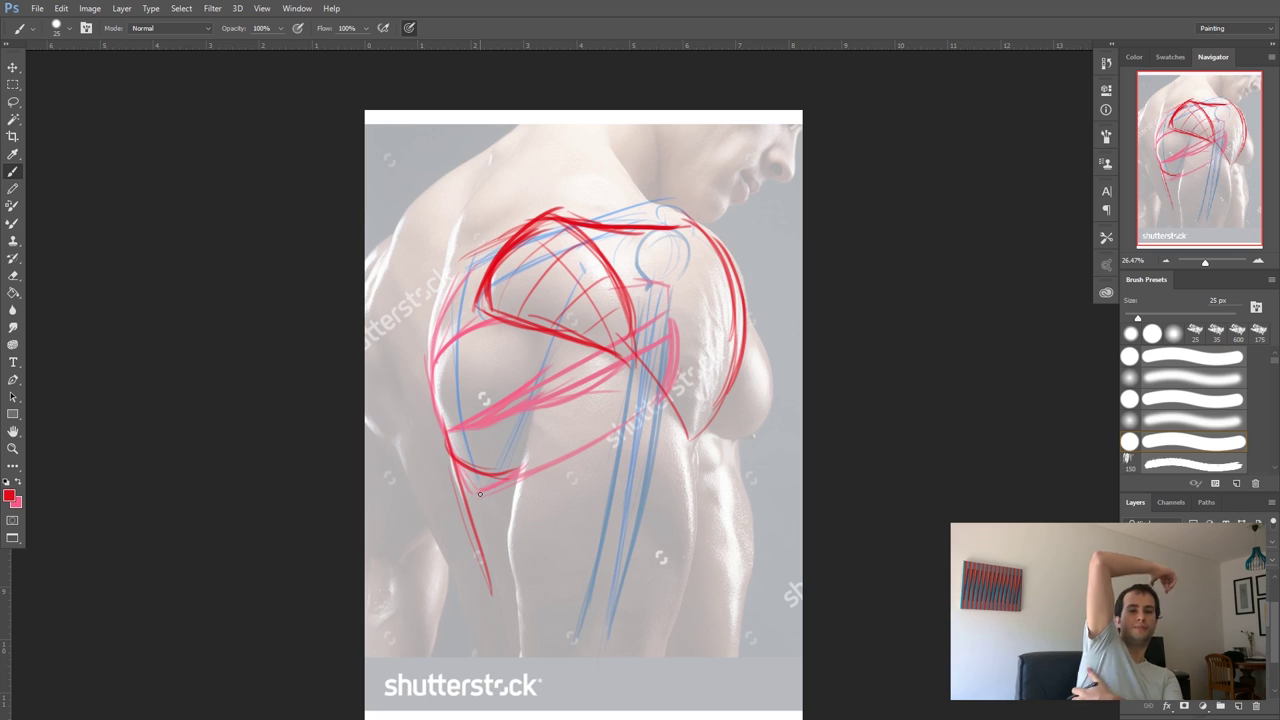
{"action": "left_click_drag", "start_coordinate": [446, 444], "coordinate": [432, 336]}
{"action": "left_click_drag", "start_coordinate": [428, 410], "coordinate": [478, 286]}
{"action": "left_click_drag", "start_coordinate": [434, 352], "coordinate": [504, 258]}
- Sketch red contour lines over the upper back, from the shoulder blade up toward the neck and across the far shoulder
{"action": "left_click_drag", "start_coordinate": [462, 326], "coordinate": [540, 210]}
{"action": "left_click_drag", "start_coordinate": [446, 281], "coordinate": [507, 162]}
{"action": "left_click_drag", "start_coordinate": [390, 261], "coordinate": [418, 192]}
{"action": "mouse_move", "coordinate": [408, 212]}
{"action": "left_mouse_down"}
{"action": "mouse_move", "coordinate": [368, 324]}
{"action": "mouse_move", "coordinate": [366, 386]}
{"action": "mouse_move", "coordinate": [478, 292]}
{"action": "left_mouse_up"}
{"action": "left_click_drag", "start_coordinate": [442, 362], "coordinate": [554, 220]}
{"action": "left_click_drag", "start_coordinate": [462, 306], "coordinate": [564, 220]}
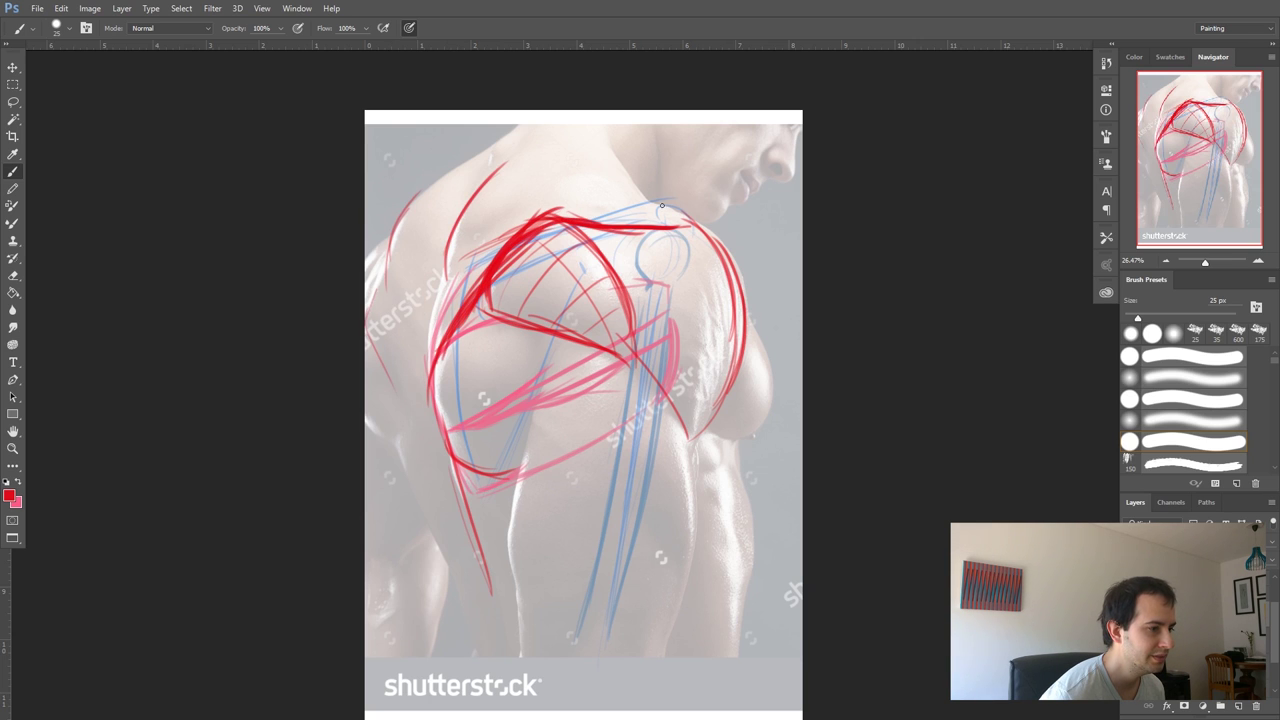
{"action": "left_click_drag", "start_coordinate": [652, 197], "coordinate": [588, 133]}
{"action": "left_click_drag", "start_coordinate": [476, 278], "coordinate": [615, 159]}
{"action": "mouse_move", "coordinate": [464, 247]}
{"action": "left_mouse_down"}
{"action": "mouse_move", "coordinate": [573, 163]}
{"action": "mouse_move", "coordinate": [582, 137]}
{"action": "mouse_move", "coordinate": [474, 210]}
{"action": "left_mouse_up"}
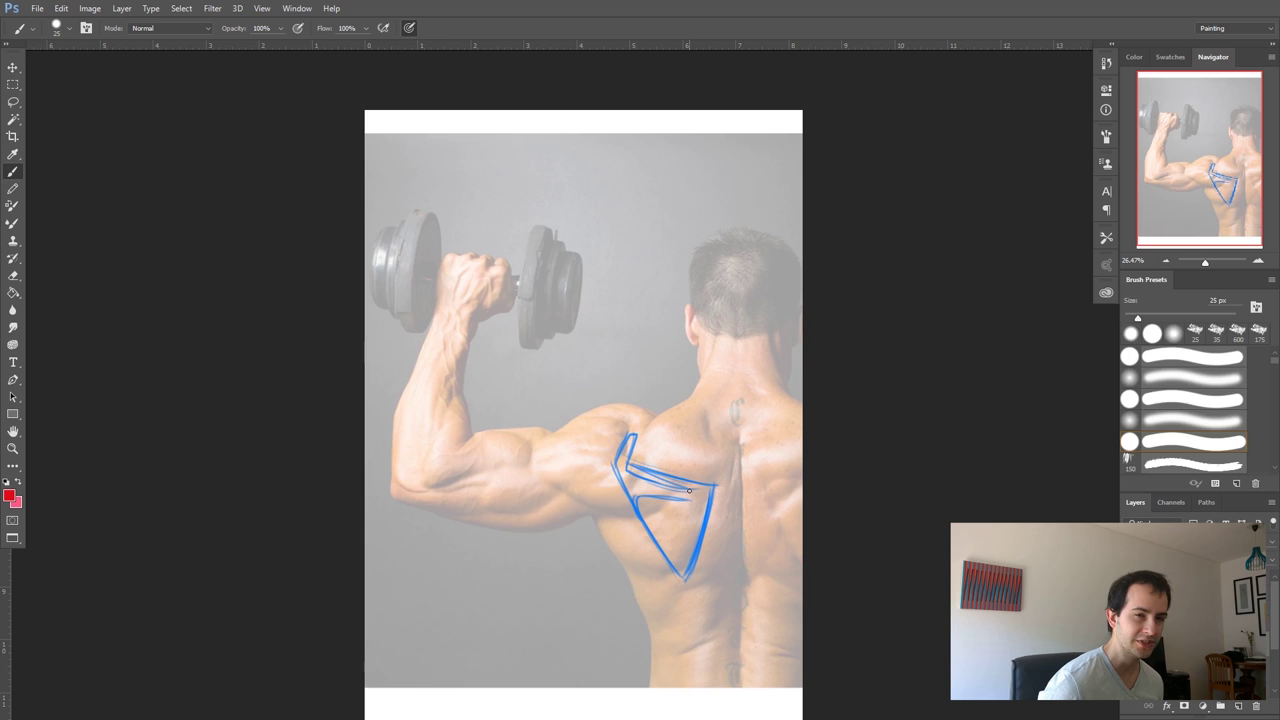
- On the dumbbell photo, outline in pink the muscle running from the shoulder blade's lower tip toward the armpit
{"action": "scroll", "coordinate": [682, 513], "scroll_direction": "up", "scroll_amount": 2}
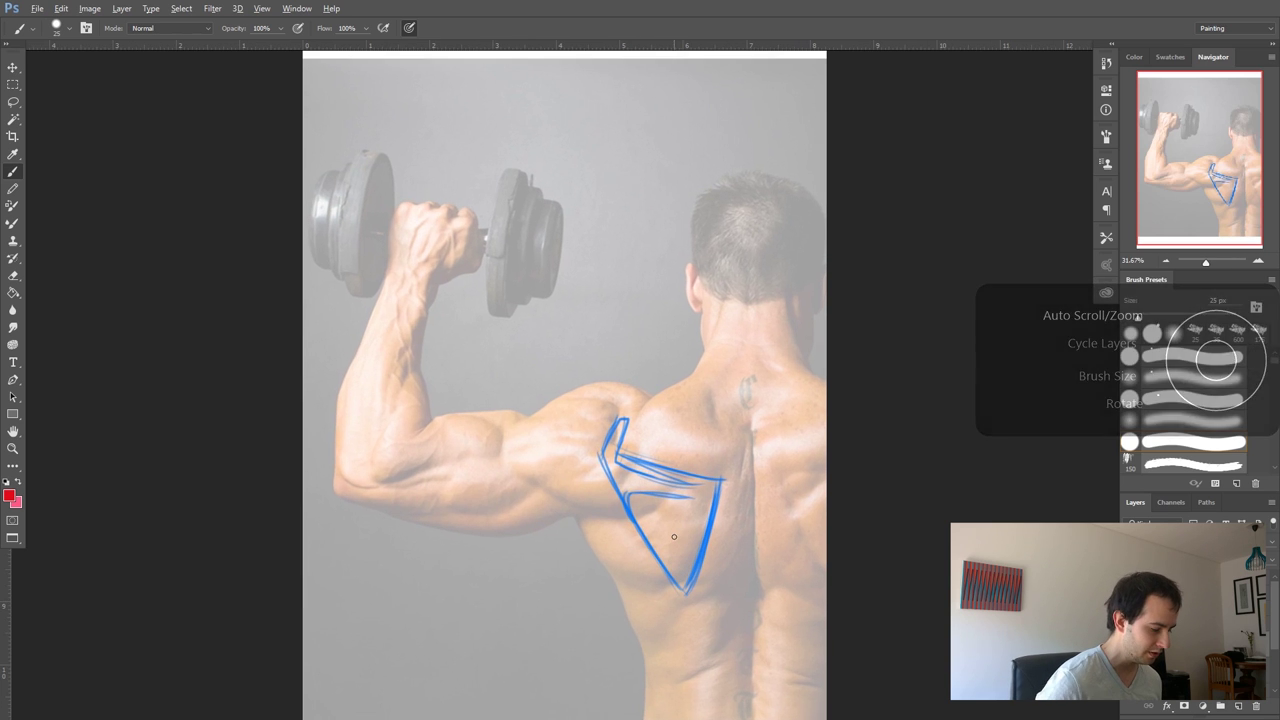
{"action": "left_click_drag", "start_coordinate": [674, 537], "coordinate": [674, 558]}
{"action": "key", "text": "x"}
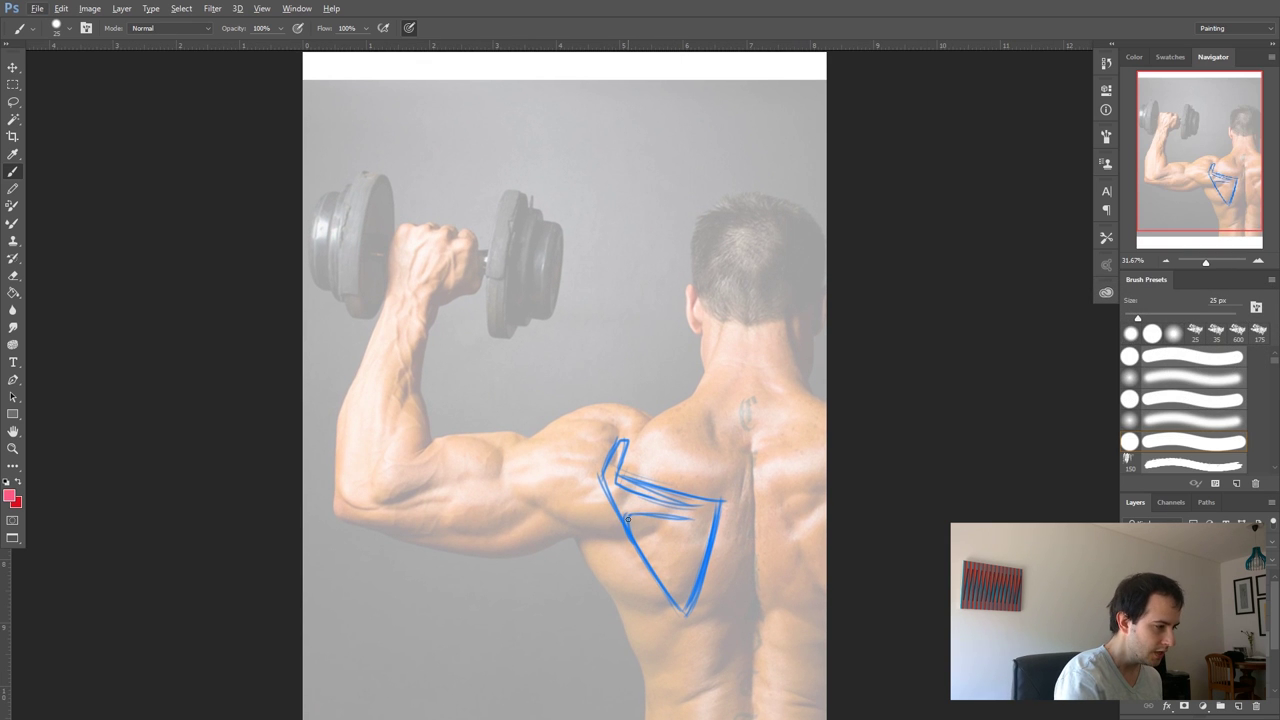
{"action": "key", "text": "x"}
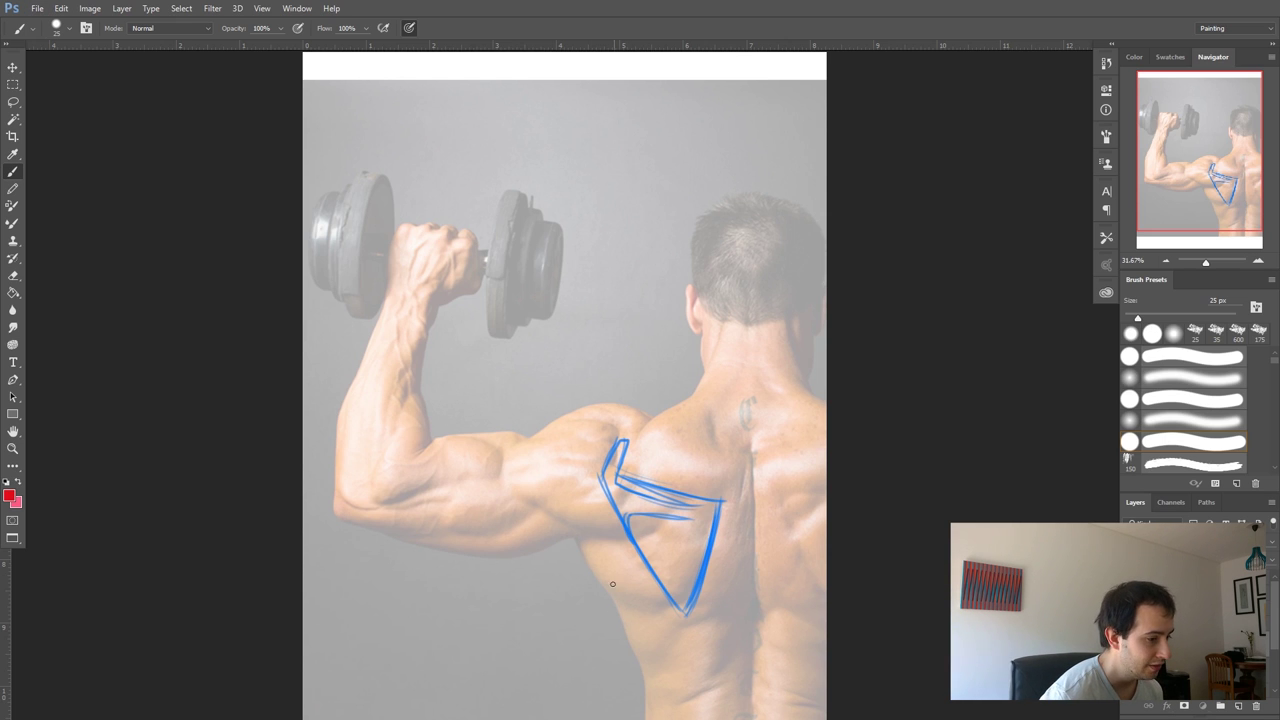
{"action": "mouse_move", "coordinate": [576, 543]}
{"action": "left_mouse_down"}
{"action": "mouse_move", "coordinate": [635, 606]}
{"action": "mouse_move", "coordinate": [622, 601]}
{"action": "left_mouse_up"}
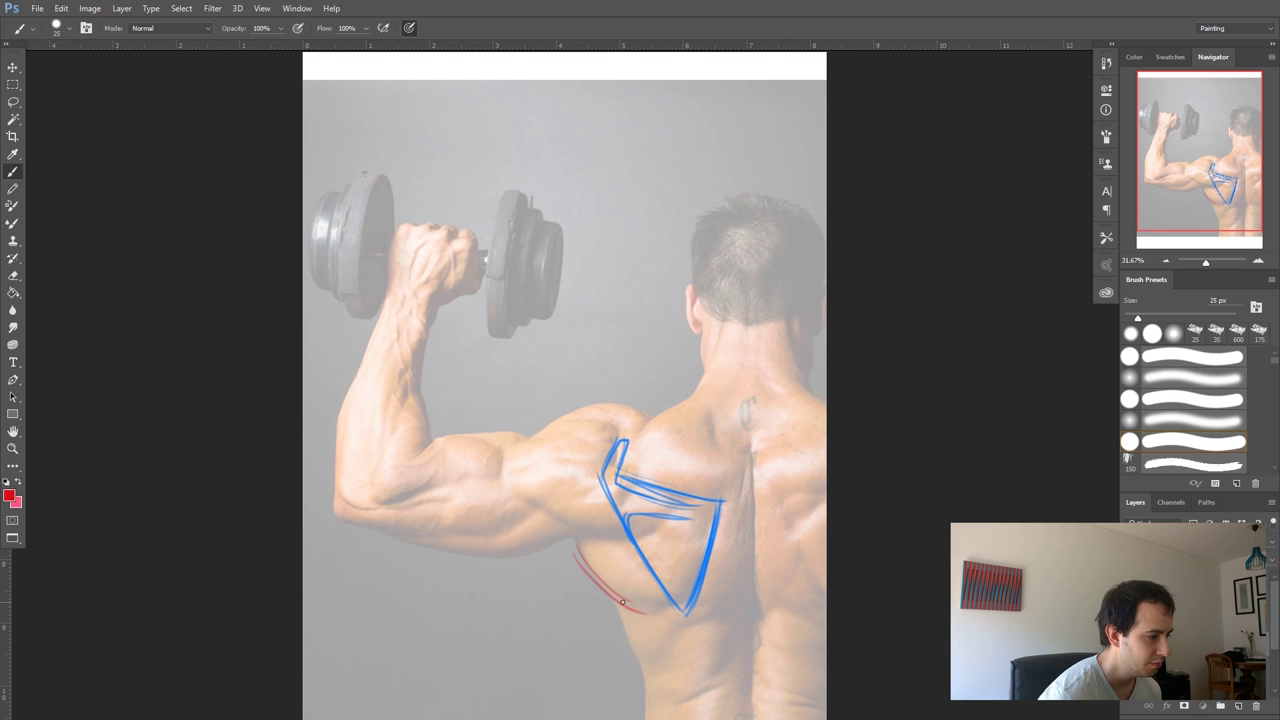
{"action": "key", "text": "x"}
{"action": "mouse_move", "coordinate": [576, 546]}
{"action": "left_mouse_down"}
{"action": "mouse_move", "coordinate": [655, 612]}
{"action": "mouse_move", "coordinate": [682, 612]}
{"action": "left_mouse_up"}
{"action": "left_click_drag", "start_coordinate": [643, 551], "coordinate": [687, 578]}
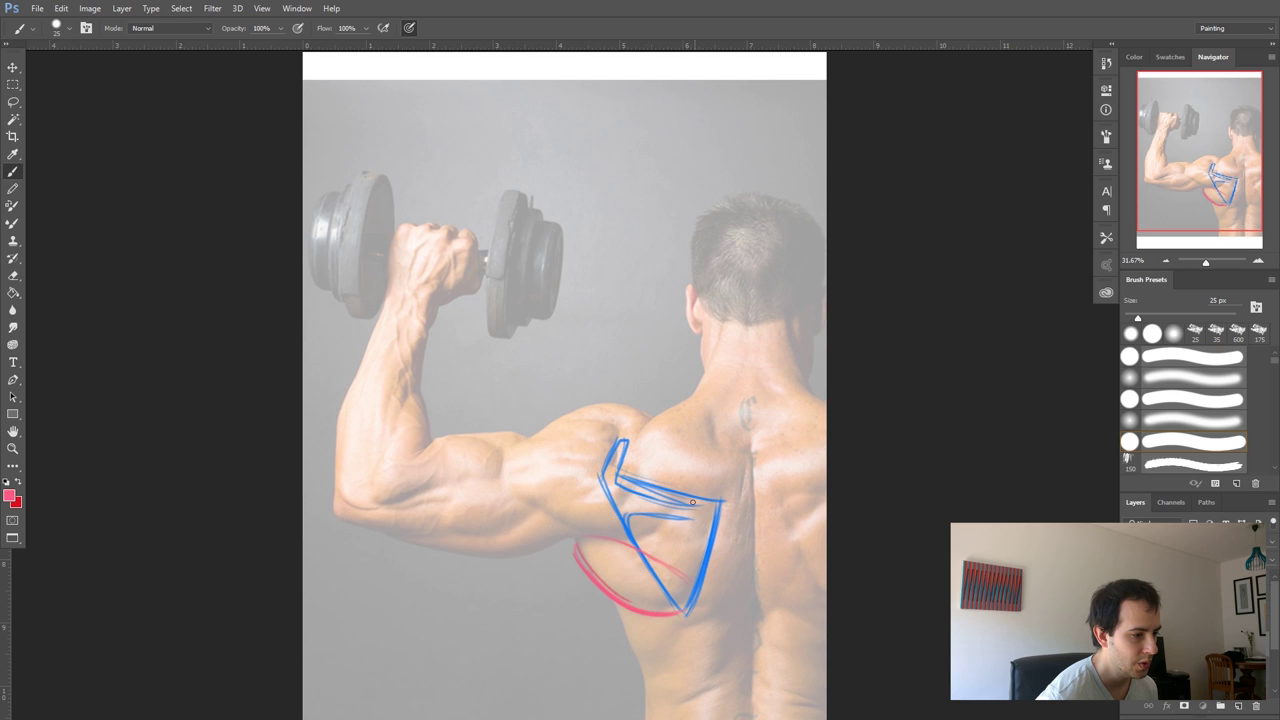
- Draw pink muscle fibres across the blue shoulder blade toward the upper arm and reinforce the outlines
{"action": "mouse_move", "coordinate": [669, 534]}
{"action": "left_mouse_down"}
{"action": "mouse_move", "coordinate": [696, 522]}
{"action": "mouse_move", "coordinate": [700, 500]}
{"action": "left_mouse_up"}
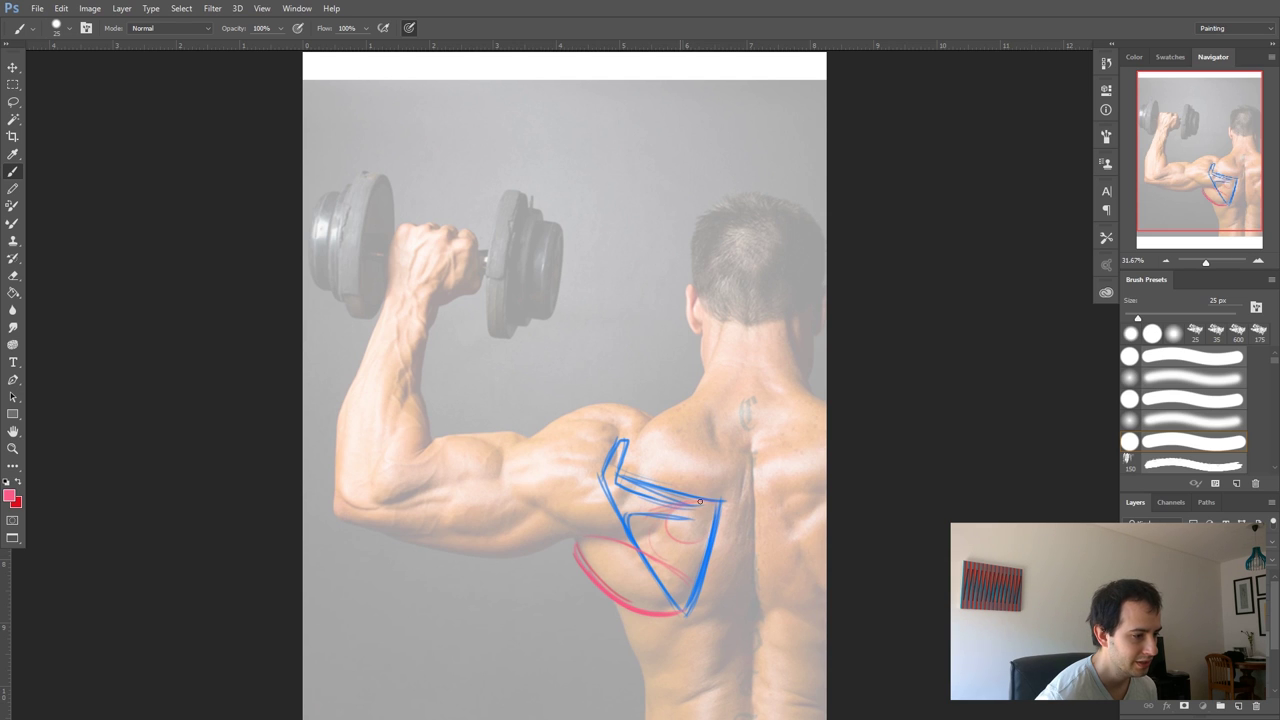
{"action": "mouse_move", "coordinate": [557, 471]}
{"action": "left_mouse_down"}
{"action": "mouse_move", "coordinate": [703, 525]}
{"action": "mouse_move", "coordinate": [687, 548]}
{"action": "left_mouse_up"}
{"action": "left_click_drag", "start_coordinate": [696, 503], "coordinate": [669, 536]}
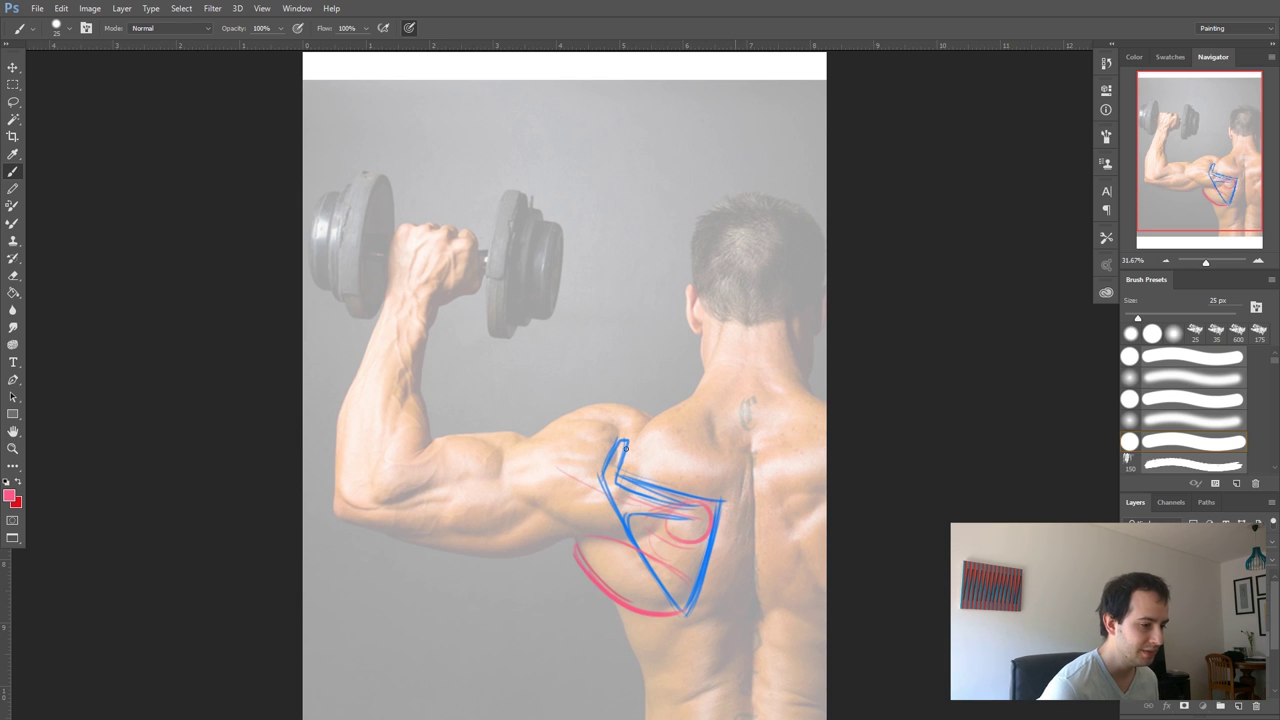
{"action": "mouse_move", "coordinate": [661, 529]}
{"action": "left_mouse_down"}
{"action": "mouse_move", "coordinate": [706, 549]}
{"action": "mouse_move", "coordinate": [695, 570]}
{"action": "left_mouse_up"}
{"action": "mouse_move", "coordinate": [592, 535]}
{"action": "left_mouse_down"}
{"action": "mouse_move", "coordinate": [695, 577]}
{"action": "mouse_move", "coordinate": [650, 606]}
{"action": "left_mouse_up"}
{"action": "mouse_move", "coordinate": [543, 491]}
{"action": "left_mouse_down"}
{"action": "mouse_move", "coordinate": [640, 607]}
{"action": "mouse_move", "coordinate": [562, 529]}
{"action": "mouse_move", "coordinate": [686, 574]}
{"action": "left_mouse_up"}
{"action": "left_click_drag", "start_coordinate": [572, 505], "coordinate": [690, 576]}
{"action": "left_click_drag", "start_coordinate": [636, 530], "coordinate": [697, 558]}
{"action": "left_click_drag", "start_coordinate": [574, 498], "coordinate": [622, 521]}
{"action": "mouse_move", "coordinate": [608, 474]}
{"action": "left_mouse_down"}
{"action": "mouse_move", "coordinate": [714, 512]}
{"action": "mouse_move", "coordinate": [676, 502]}
{"action": "mouse_move", "coordinate": [702, 580]}
{"action": "mouse_move", "coordinate": [701, 504]}
{"action": "left_mouse_up"}
- Add a new layer and draw the muscle along the underside of the raised upper arm in red, reaching the shoulder blade
{"action": "left_click", "coordinate": [1238, 706]}
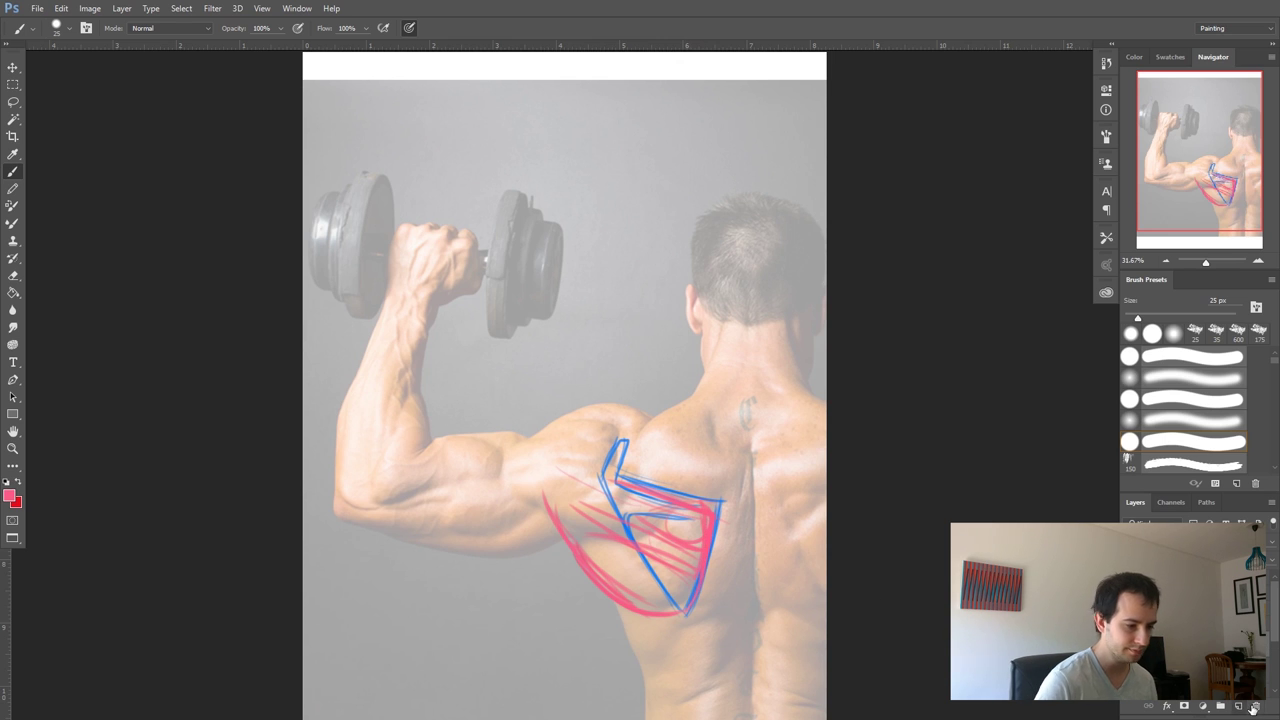
{"action": "key", "text": "x"}
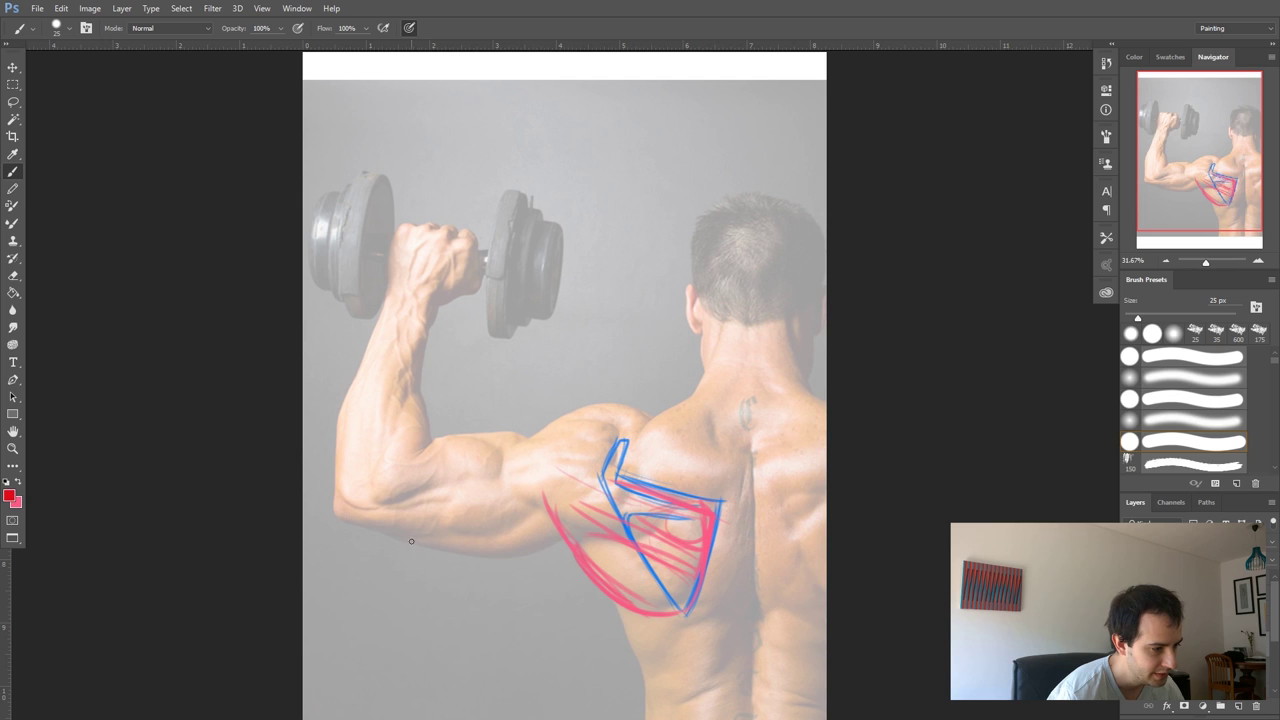
{"action": "left_click_drag", "start_coordinate": [438, 547], "coordinate": [574, 530]}
{"action": "mouse_move", "coordinate": [496, 560]}
{"action": "left_mouse_down"}
{"action": "mouse_move", "coordinate": [587, 525]}
{"action": "mouse_move", "coordinate": [535, 551]}
{"action": "mouse_move", "coordinate": [599, 517]}
{"action": "left_mouse_up"}
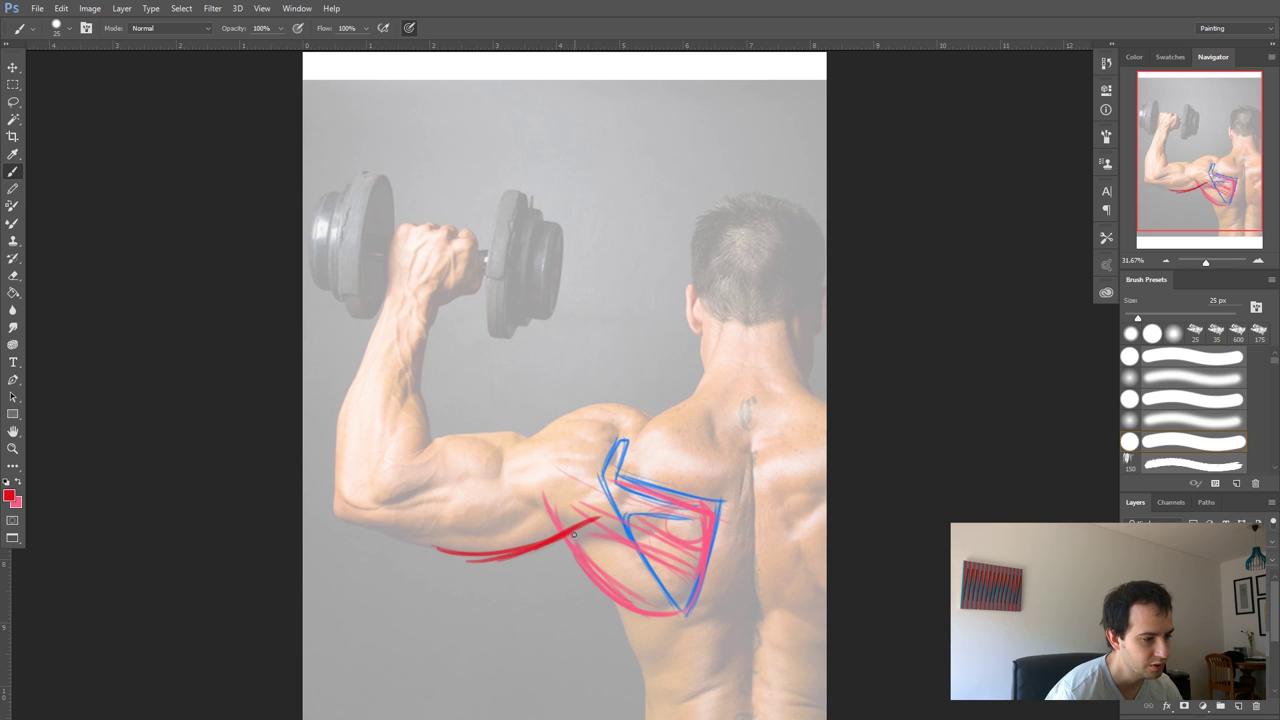
{"action": "mouse_move", "coordinate": [566, 545]}
{"action": "left_mouse_down"}
{"action": "mouse_move", "coordinate": [607, 517]}
{"action": "mouse_move", "coordinate": [586, 506]}
{"action": "mouse_move", "coordinate": [631, 525]}
{"action": "mouse_move", "coordinate": [539, 510]}
{"action": "mouse_move", "coordinate": [534, 497]}
{"action": "mouse_move", "coordinate": [600, 524]}
{"action": "left_mouse_up"}
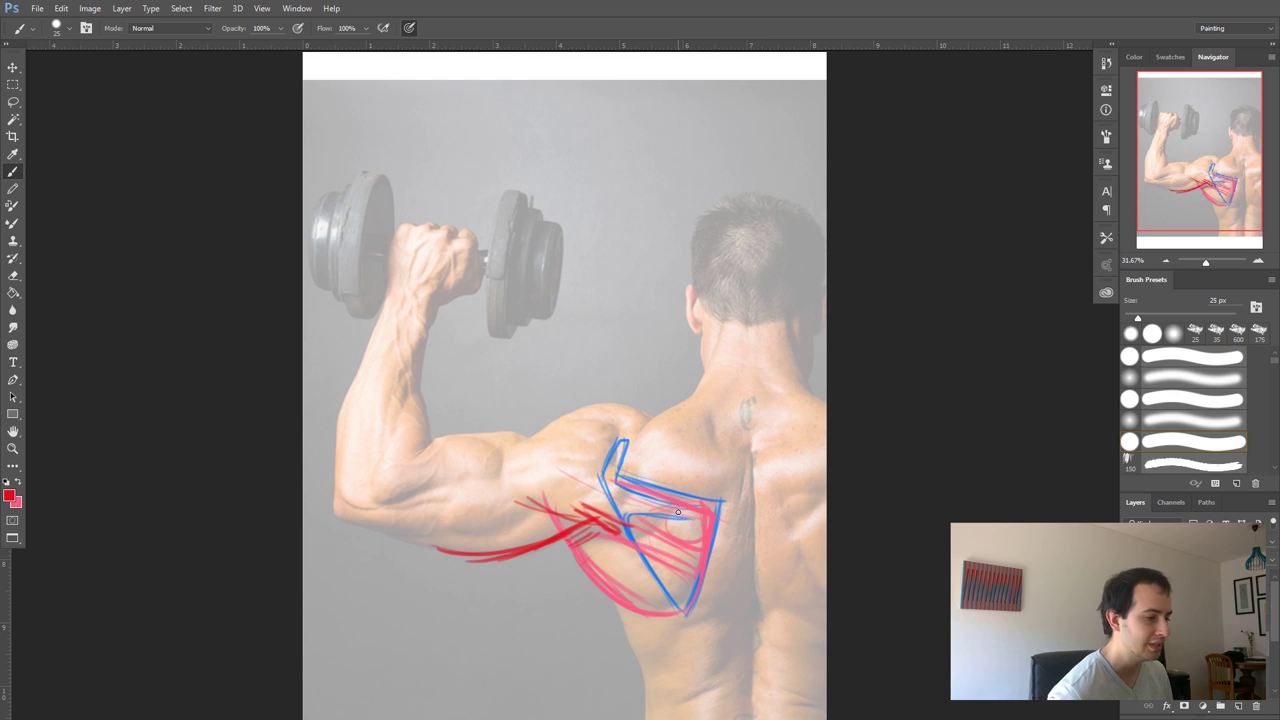
- Outline the shoulder muscle of the raised arm in red, with its dividing line and its attachment to the shoulder blade
{"action": "mouse_move", "coordinate": [508, 495]}
{"action": "left_mouse_down"}
{"action": "mouse_move", "coordinate": [625, 514]}
{"action": "mouse_move", "coordinate": [600, 518]}
{"action": "mouse_move", "coordinate": [626, 513]}
{"action": "mouse_move", "coordinate": [623, 473]}
{"action": "left_mouse_up"}
{"action": "mouse_move", "coordinate": [510, 480]}
{"action": "left_mouse_down"}
{"action": "mouse_move", "coordinate": [567, 420]}
{"action": "mouse_move", "coordinate": [507, 469]}
{"action": "mouse_move", "coordinate": [617, 427]}
{"action": "mouse_move", "coordinate": [601, 472]}
{"action": "mouse_move", "coordinate": [643, 408]}
{"action": "mouse_move", "coordinate": [539, 438]}
{"action": "mouse_move", "coordinate": [532, 452]}
{"action": "mouse_move", "coordinate": [593, 405]}
{"action": "mouse_move", "coordinate": [505, 488]}
{"action": "mouse_move", "coordinate": [545, 511]}
{"action": "left_mouse_up"}
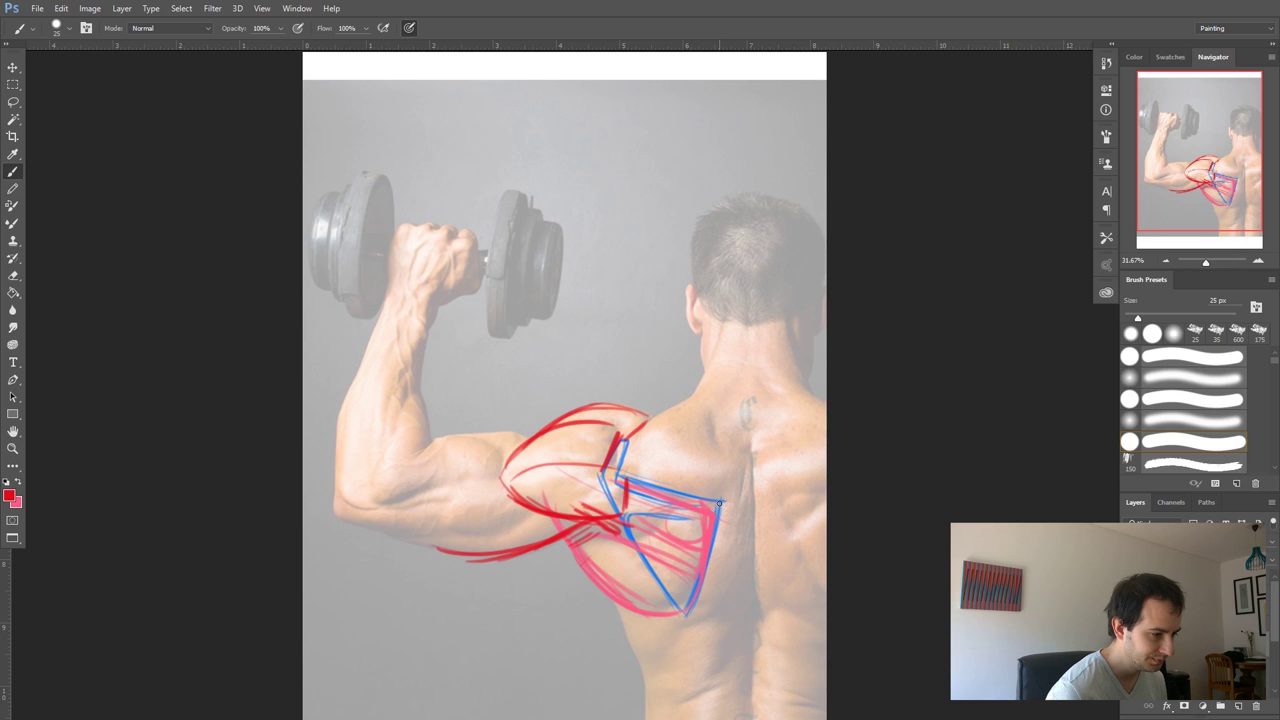
{"action": "mouse_move", "coordinate": [605, 517]}
{"action": "left_mouse_down"}
{"action": "mouse_move", "coordinate": [627, 484]}
{"action": "mouse_move", "coordinate": [628, 514]}
{"action": "mouse_move", "coordinate": [611, 455]}
{"action": "mouse_move", "coordinate": [628, 480]}
{"action": "mouse_move", "coordinate": [510, 475]}
{"action": "left_mouse_up"}
{"action": "mouse_move", "coordinate": [578, 461]}
{"action": "left_mouse_down"}
{"action": "mouse_move", "coordinate": [515, 486]}
{"action": "mouse_move", "coordinate": [592, 464]}
{"action": "left_mouse_up"}
{"action": "mouse_move", "coordinate": [504, 481]}
{"action": "left_mouse_down"}
{"action": "mouse_move", "coordinate": [560, 514]}
{"action": "mouse_move", "coordinate": [631, 516]}
{"action": "left_mouse_up"}
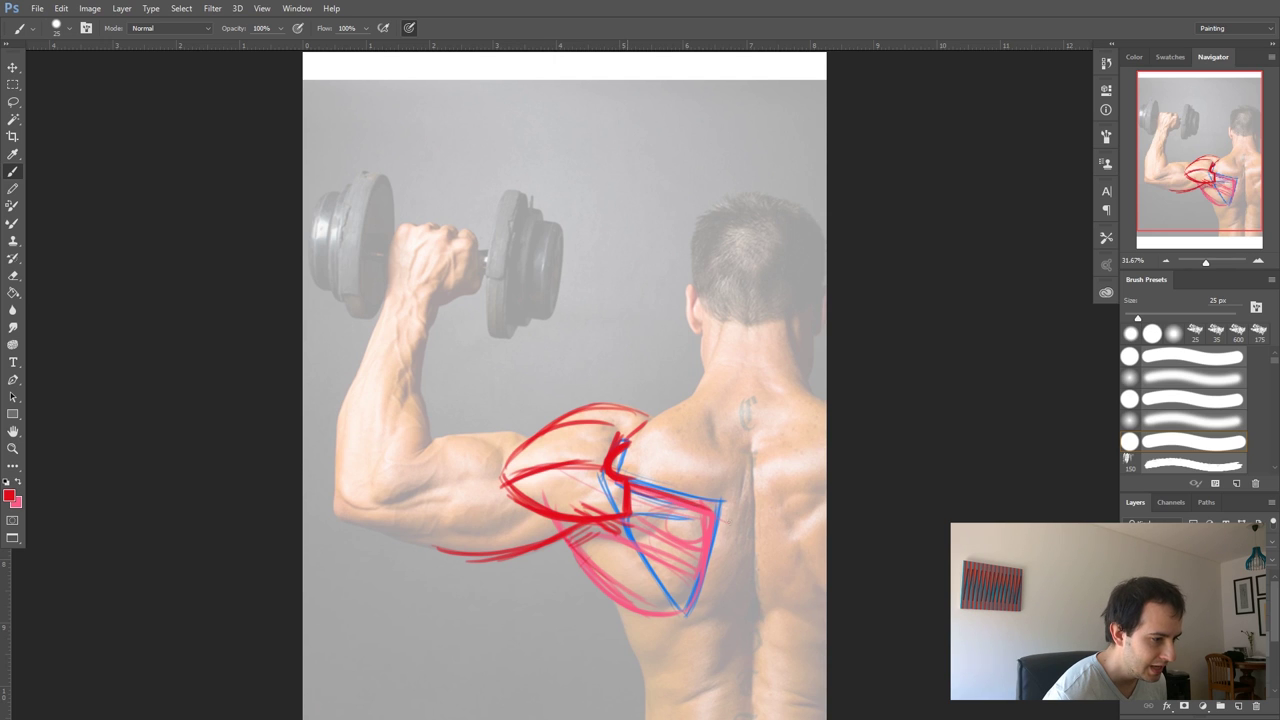
- Draw red muscle lines along the spine and from the shoulder blade's ridge toward it
{"action": "left_click_drag", "start_coordinate": [699, 580], "coordinate": [698, 608]}
{"action": "mouse_move", "coordinate": [720, 522]}
{"action": "left_mouse_down"}
{"action": "mouse_move", "coordinate": [699, 594]}
{"action": "mouse_move", "coordinate": [754, 558]}
{"action": "mouse_move", "coordinate": [754, 444]}
{"action": "left_mouse_up"}
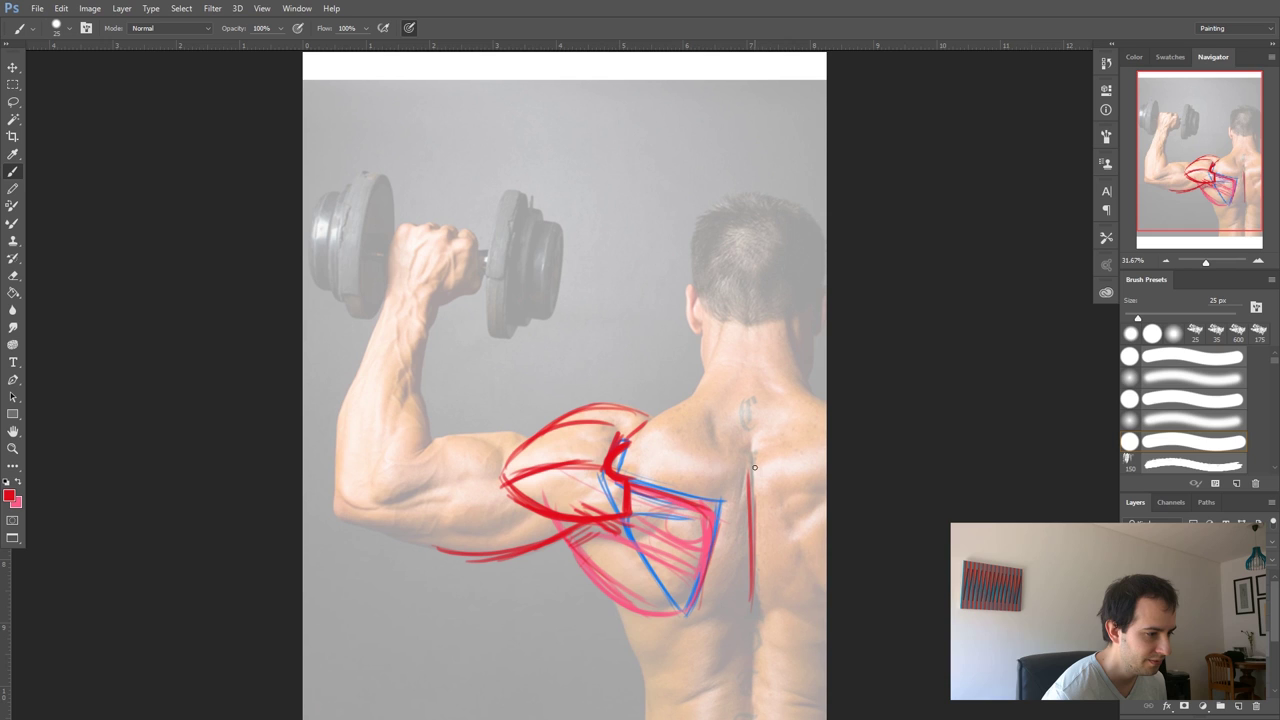
{"action": "mouse_move", "coordinate": [628, 469]}
{"action": "left_mouse_down"}
{"action": "mouse_move", "coordinate": [740, 466]}
{"action": "mouse_move", "coordinate": [623, 460]}
{"action": "mouse_move", "coordinate": [711, 430]}
{"action": "mouse_move", "coordinate": [695, 479]}
{"action": "mouse_move", "coordinate": [726, 450]}
{"action": "mouse_move", "coordinate": [714, 499]}
{"action": "left_mouse_up"}
{"action": "mouse_move", "coordinate": [748, 487]}
{"action": "left_mouse_down"}
{"action": "mouse_move", "coordinate": [708, 557]}
{"action": "mouse_move", "coordinate": [744, 530]}
{"action": "left_mouse_up"}
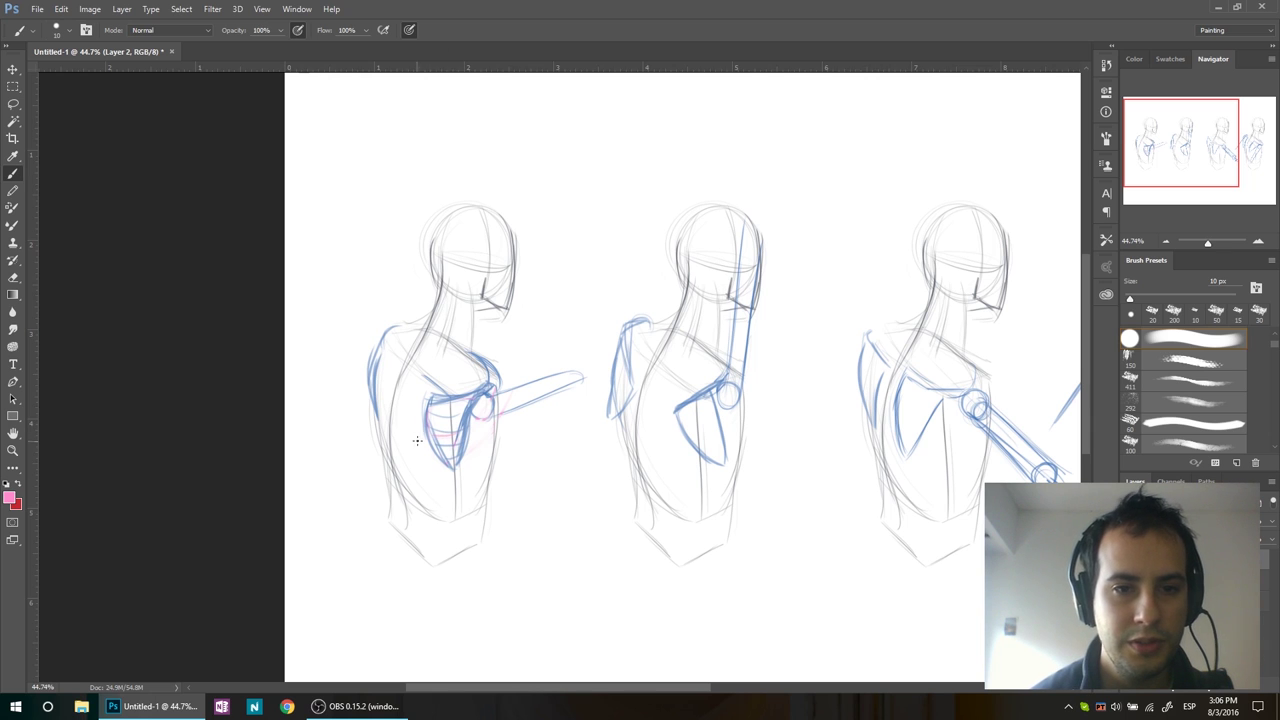
- On the first torso sketch, draw pink muscles from the shoulder blade to the forward-reaching arm
{"action": "left_click_drag", "start_coordinate": [430, 433], "coordinate": [456, 438]}
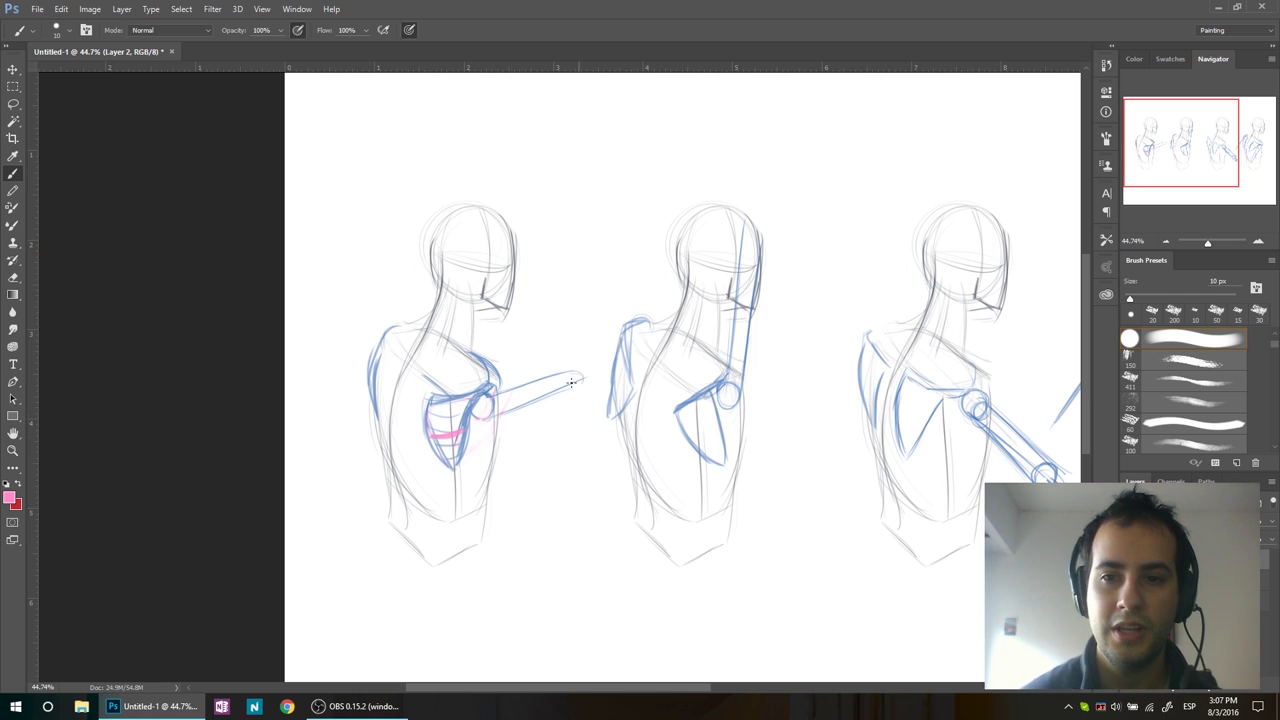
{"action": "mouse_move", "coordinate": [430, 438]}
{"action": "left_mouse_down"}
{"action": "mouse_move", "coordinate": [430, 404]}
{"action": "mouse_move", "coordinate": [428, 432]}
{"action": "mouse_move", "coordinate": [441, 439]}
{"action": "mouse_move", "coordinate": [430, 436]}
{"action": "mouse_move", "coordinate": [497, 396]}
{"action": "mouse_move", "coordinate": [427, 410]}
{"action": "mouse_move", "coordinate": [500, 407]}
{"action": "left_mouse_up"}
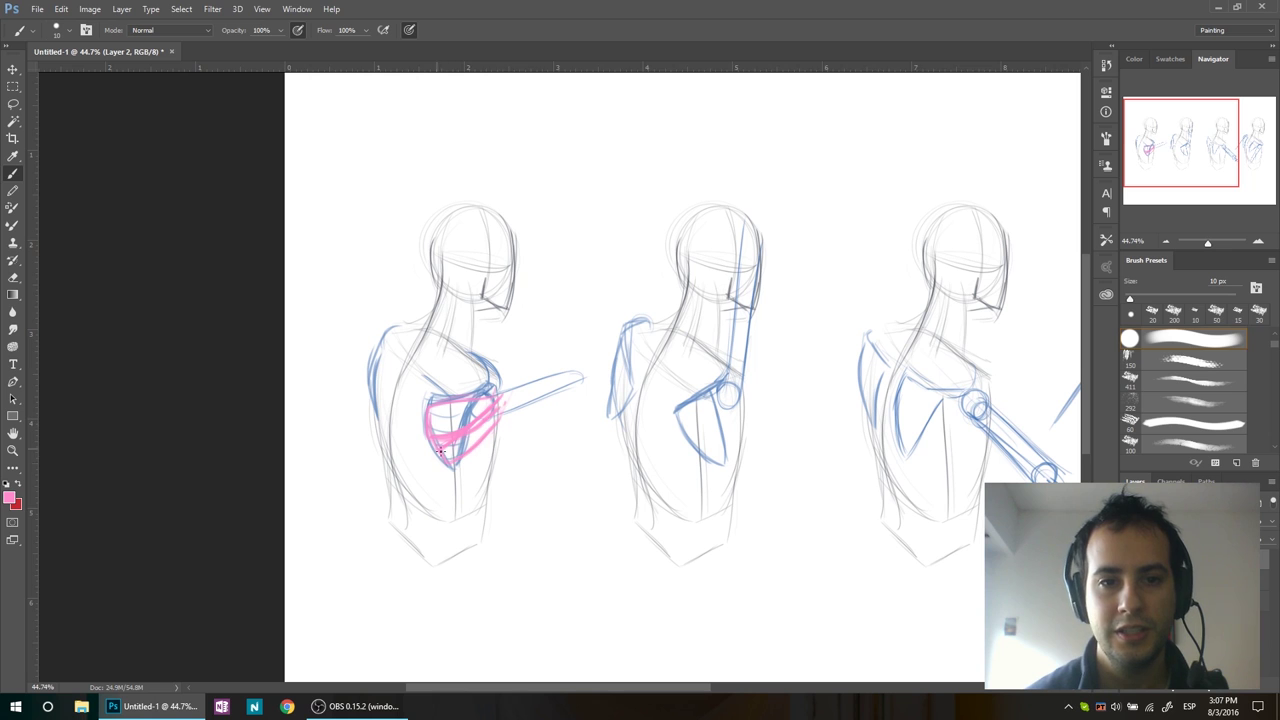
- On the second torso sketch, draw pink muscles from the shoulder blade up to the raised arm
{"action": "left_click_drag", "start_coordinate": [511, 400], "coordinate": [303, 385]}
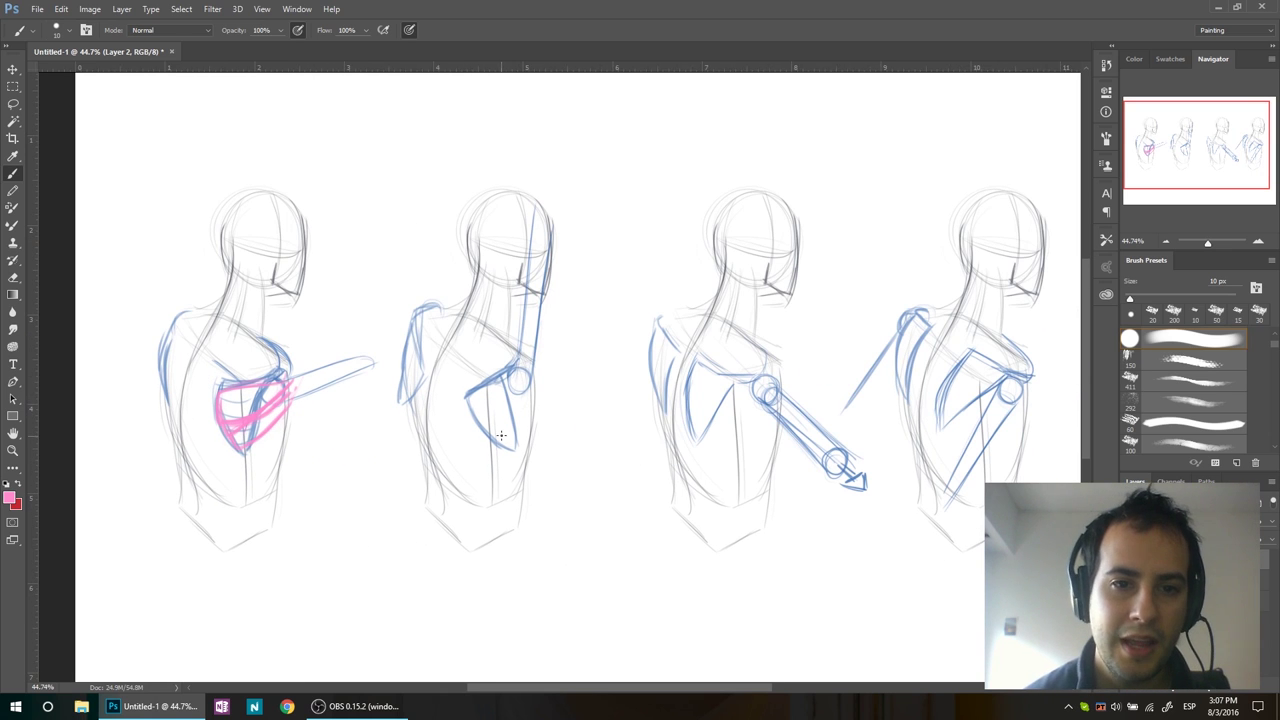
{"action": "mouse_move", "coordinate": [506, 400]}
{"action": "left_mouse_down"}
{"action": "mouse_move", "coordinate": [499, 437]}
{"action": "mouse_move", "coordinate": [520, 358]}
{"action": "left_mouse_up"}
{"action": "left_click_drag", "start_coordinate": [470, 398], "coordinate": [499, 436]}
{"action": "mouse_move", "coordinate": [517, 370]}
{"action": "left_mouse_down"}
{"action": "mouse_move", "coordinate": [501, 434]}
{"action": "mouse_move", "coordinate": [513, 450]}
{"action": "mouse_move", "coordinate": [536, 378]}
{"action": "mouse_move", "coordinate": [533, 396]}
{"action": "left_mouse_up"}
{"action": "left_click_drag", "start_coordinate": [535, 350], "coordinate": [537, 384]}
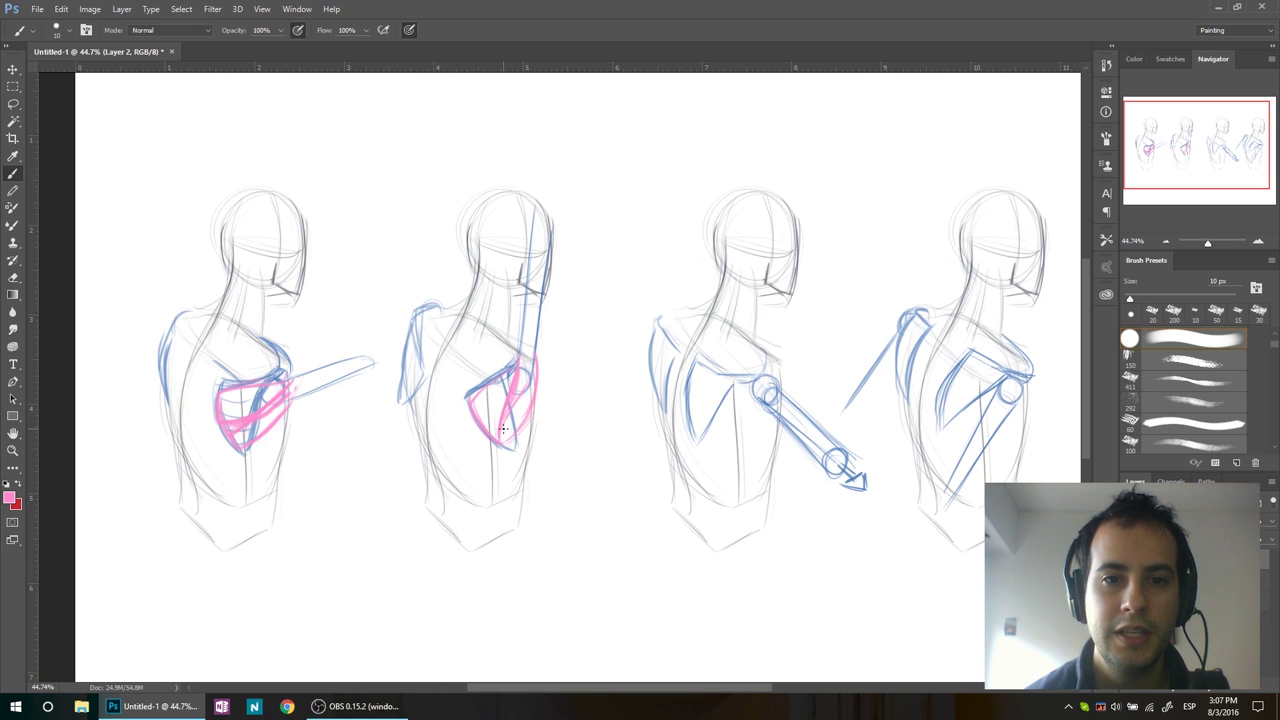